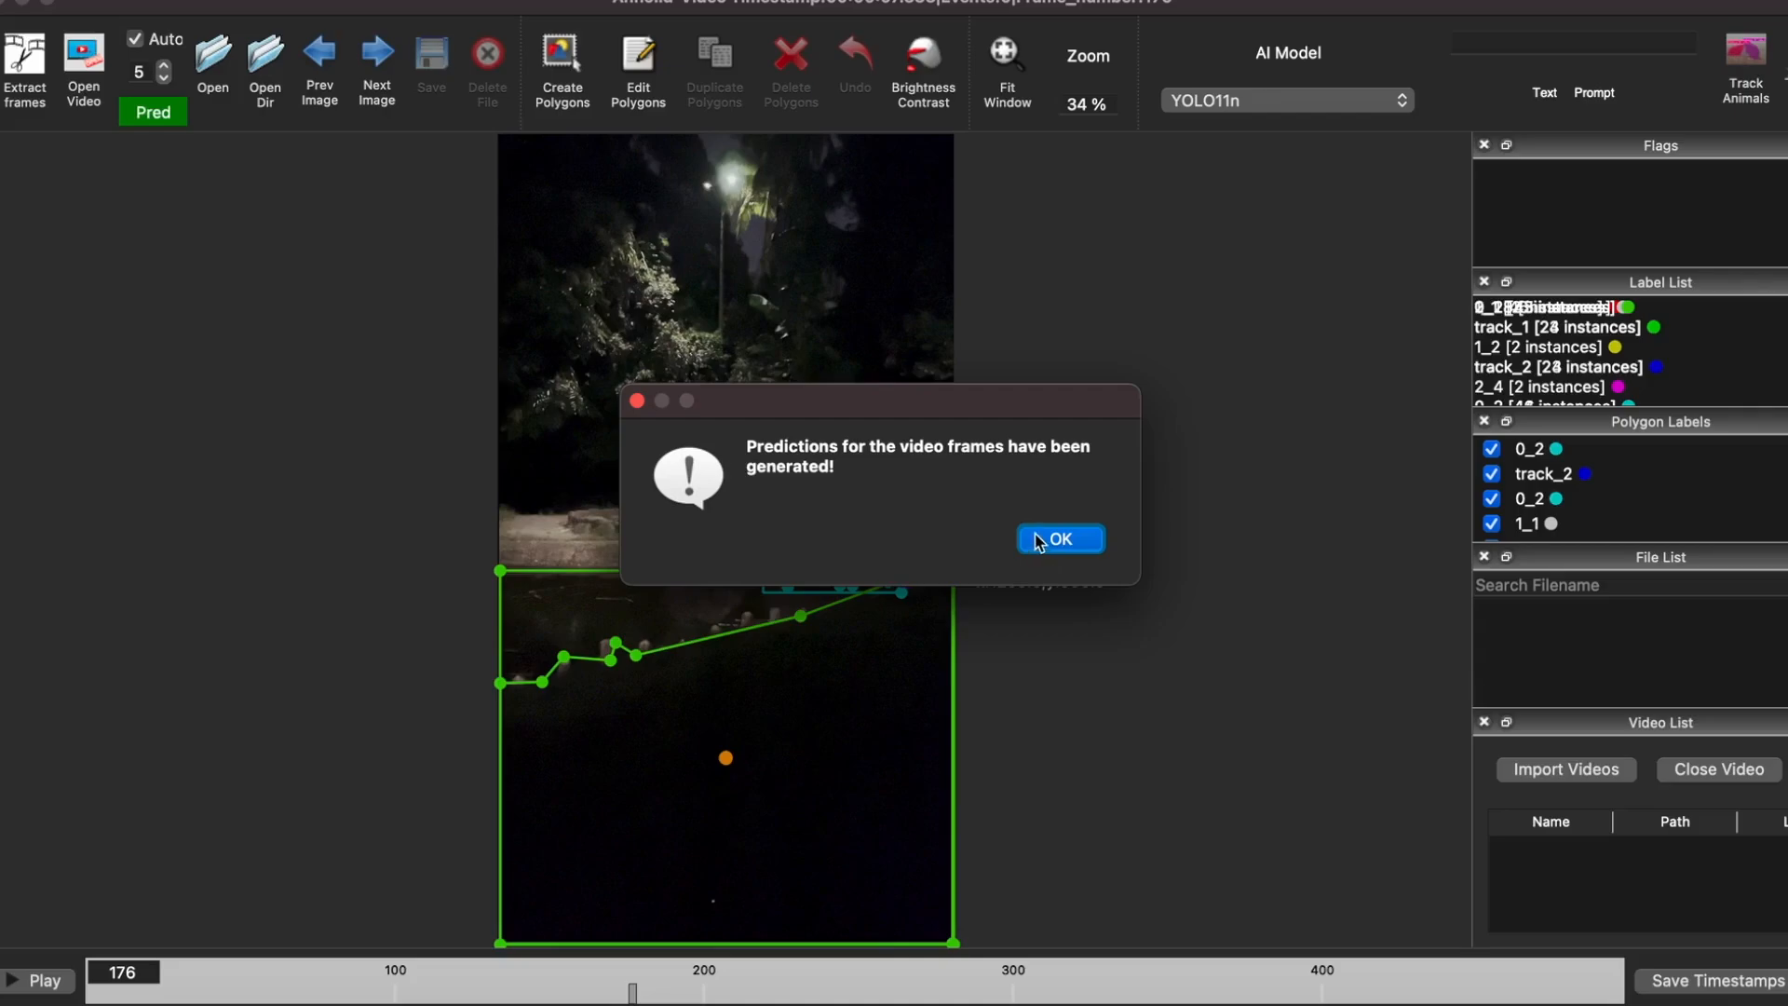
Dismiss the prediction notice and step forward from frame 176, examining the predicted polygons and track points on both hippos.
{"action": "left_click", "coordinate": [1049, 537]}
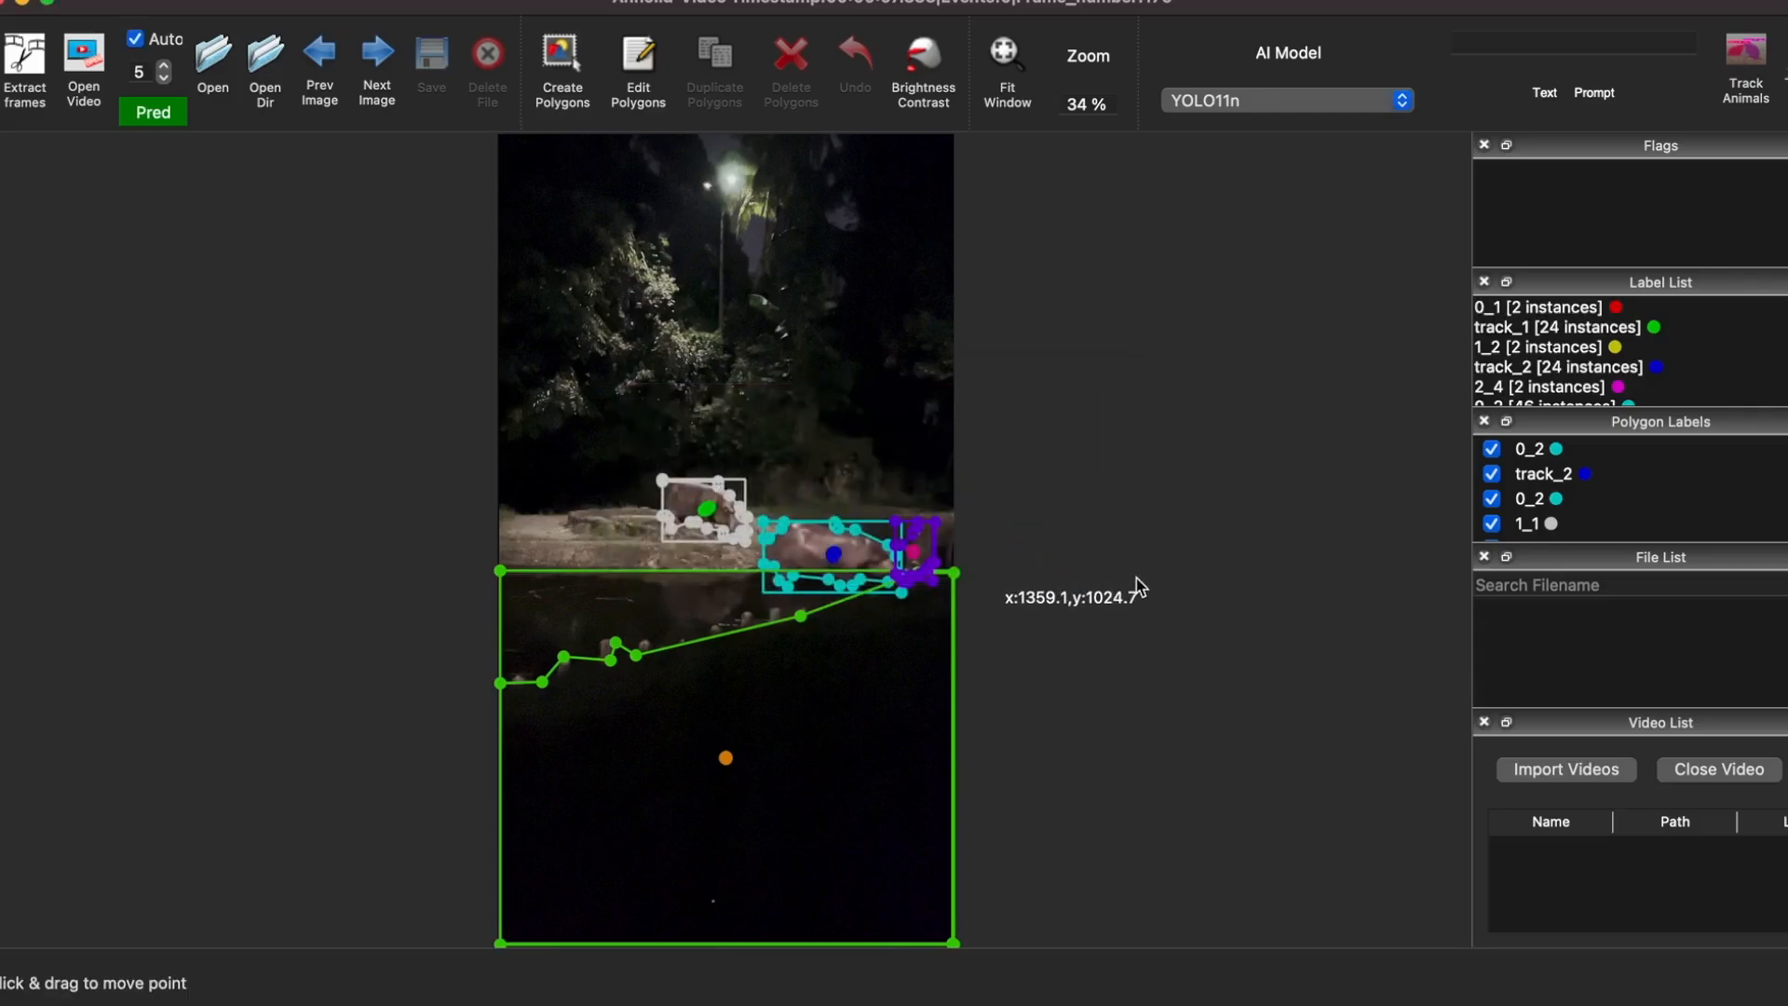
{"action": "key", "text": "d"}
{"action": "key", "text": "d"}
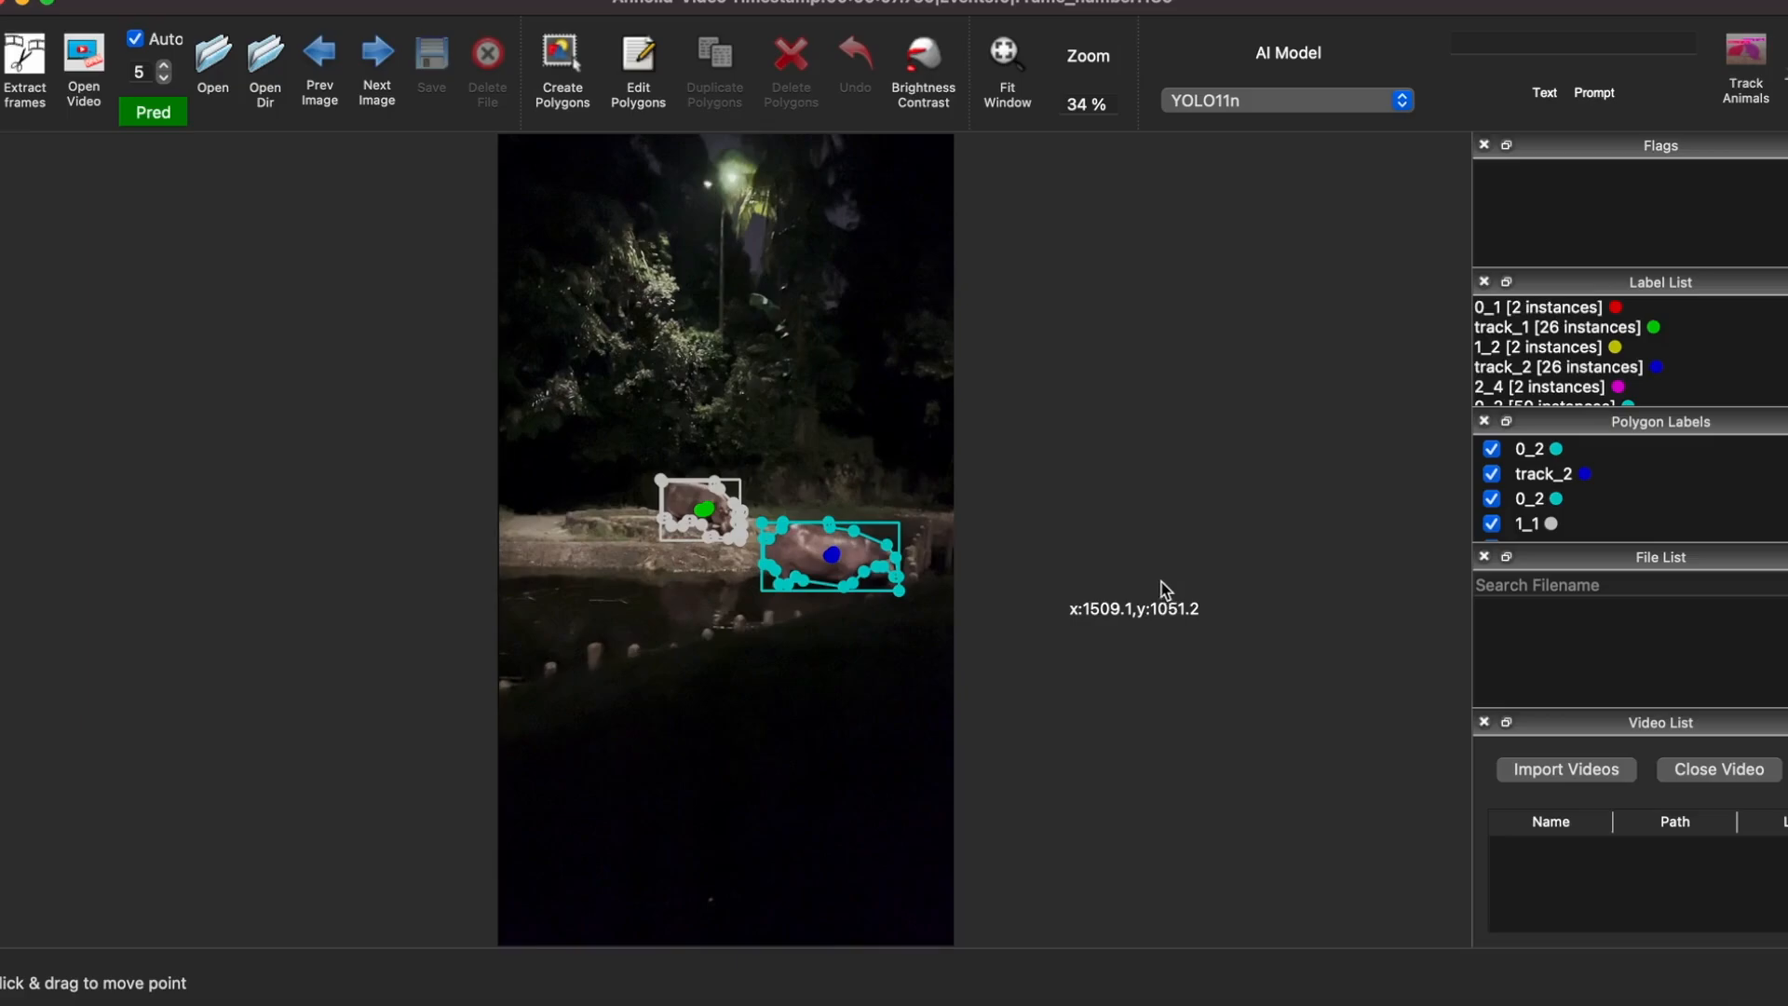
{"action": "key", "text": "d"}
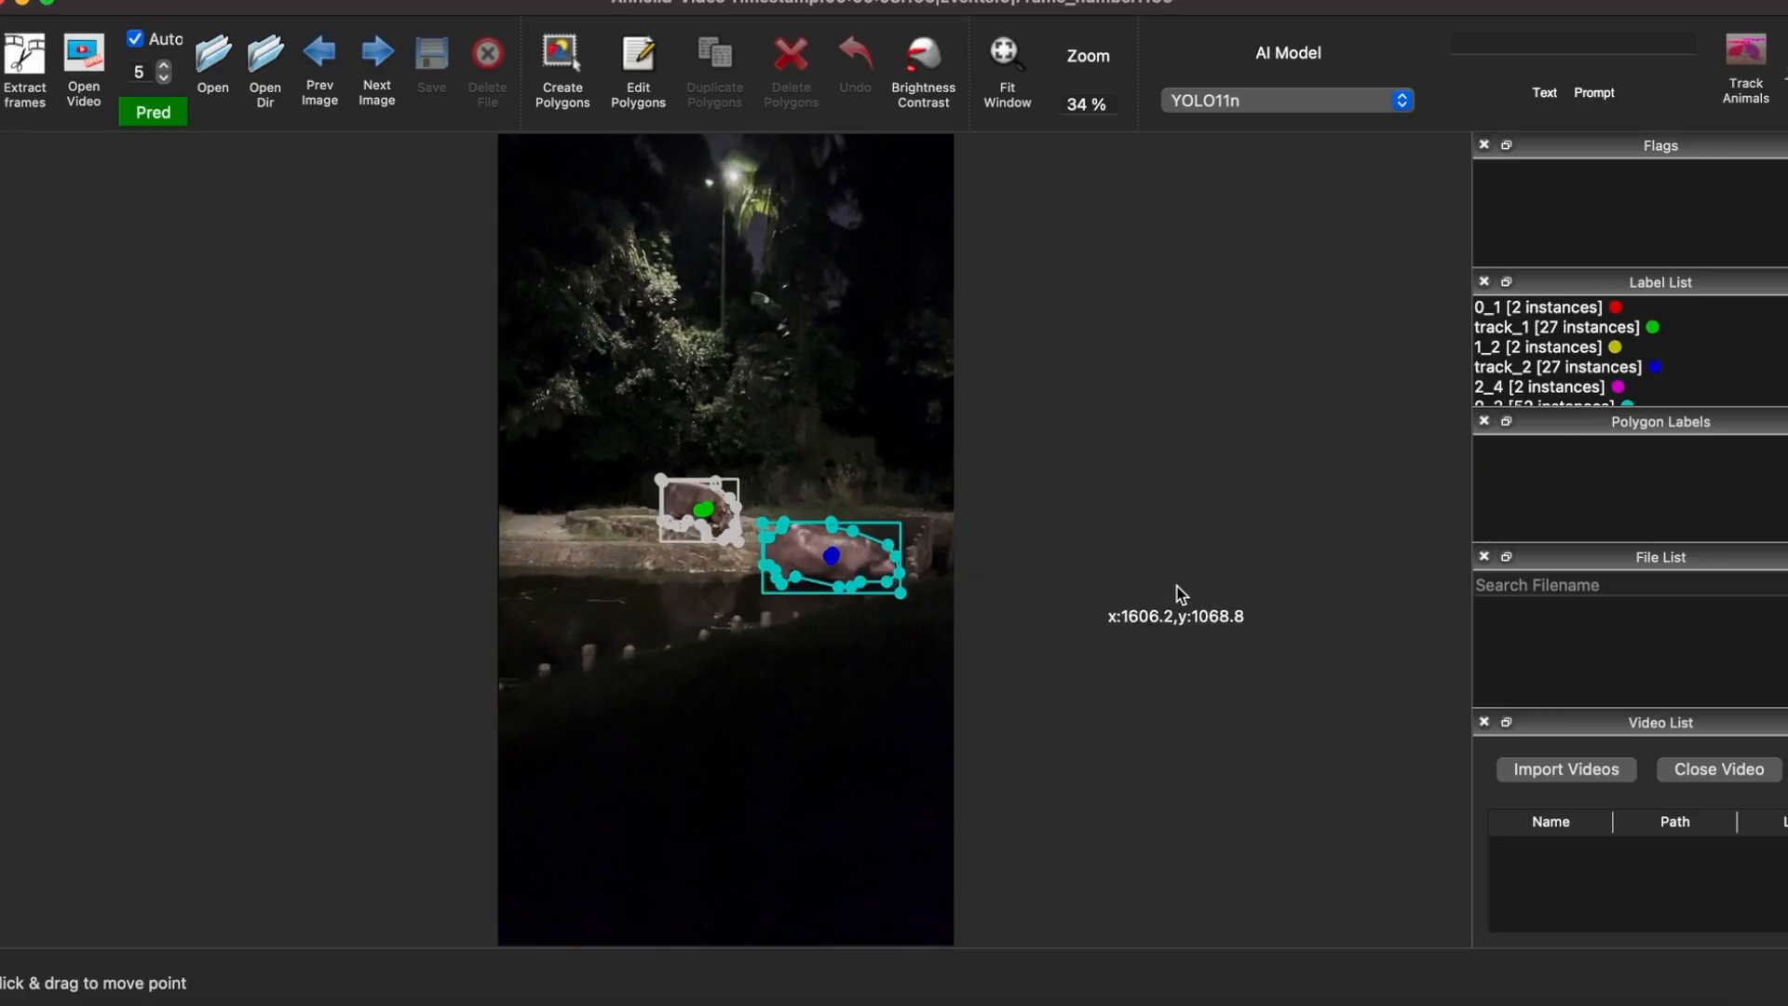
{"action": "key", "text": "d"}
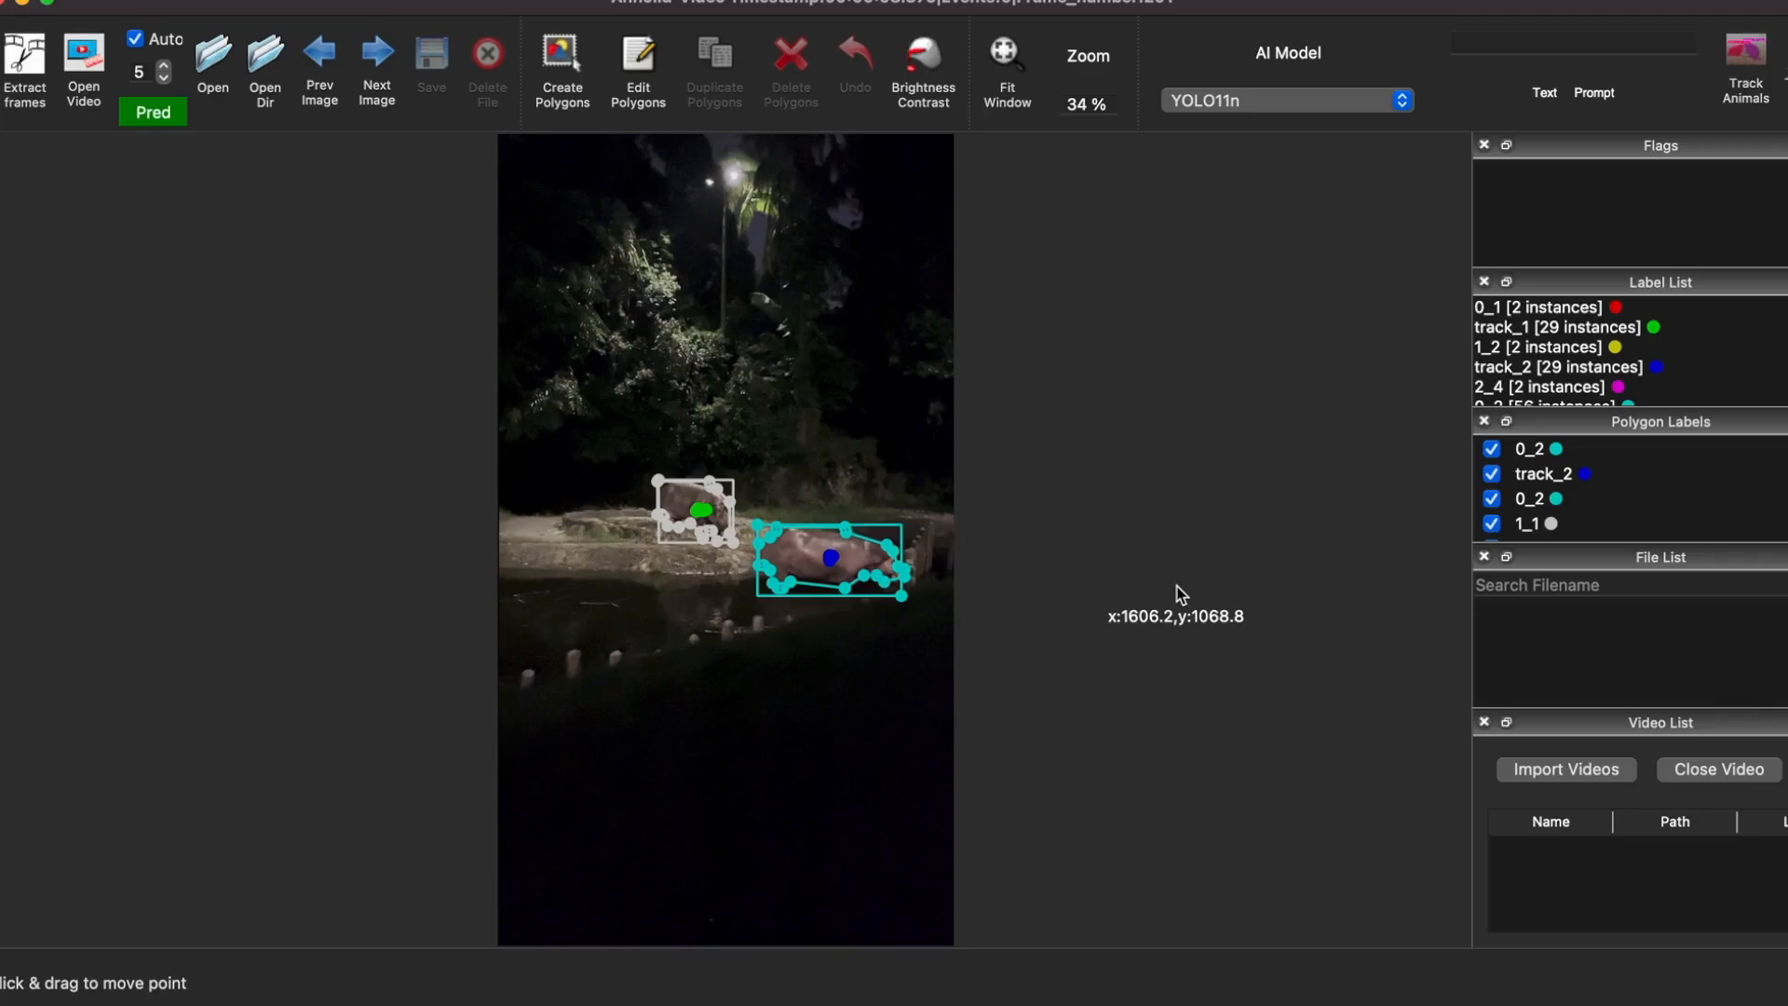
{"action": "key", "text": "d"}
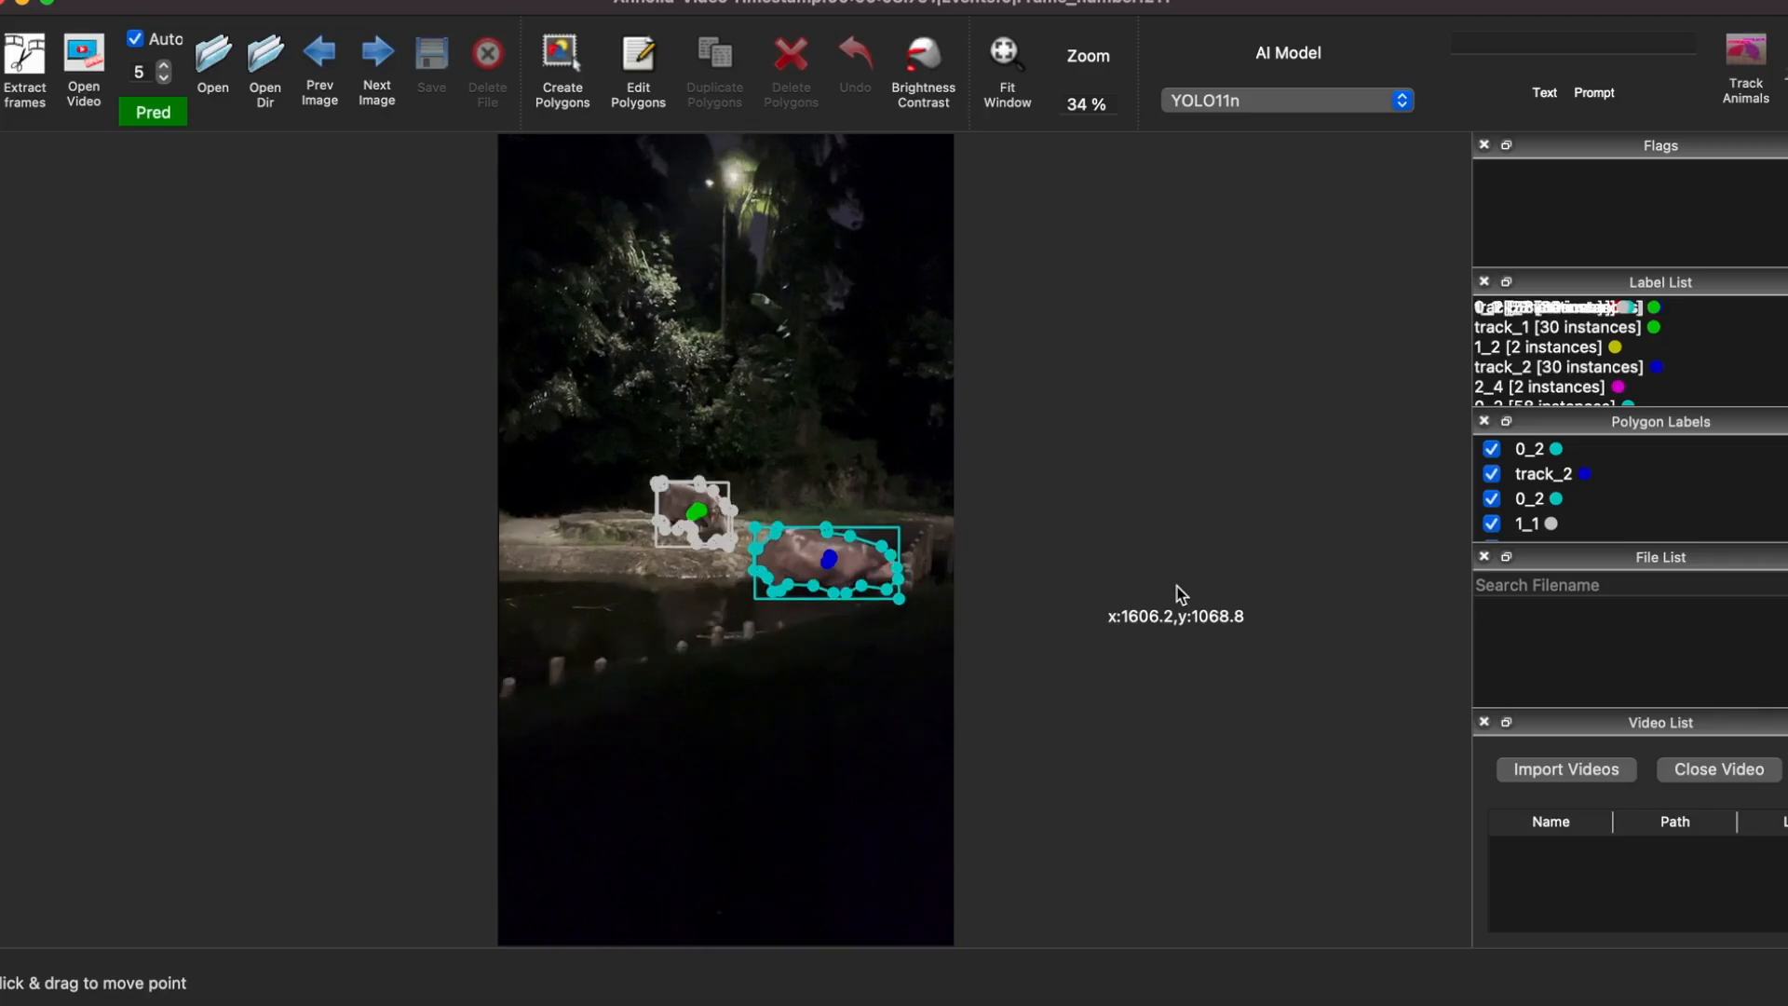
{"action": "key", "text": "d"}
{"action": "key", "text": "d"}
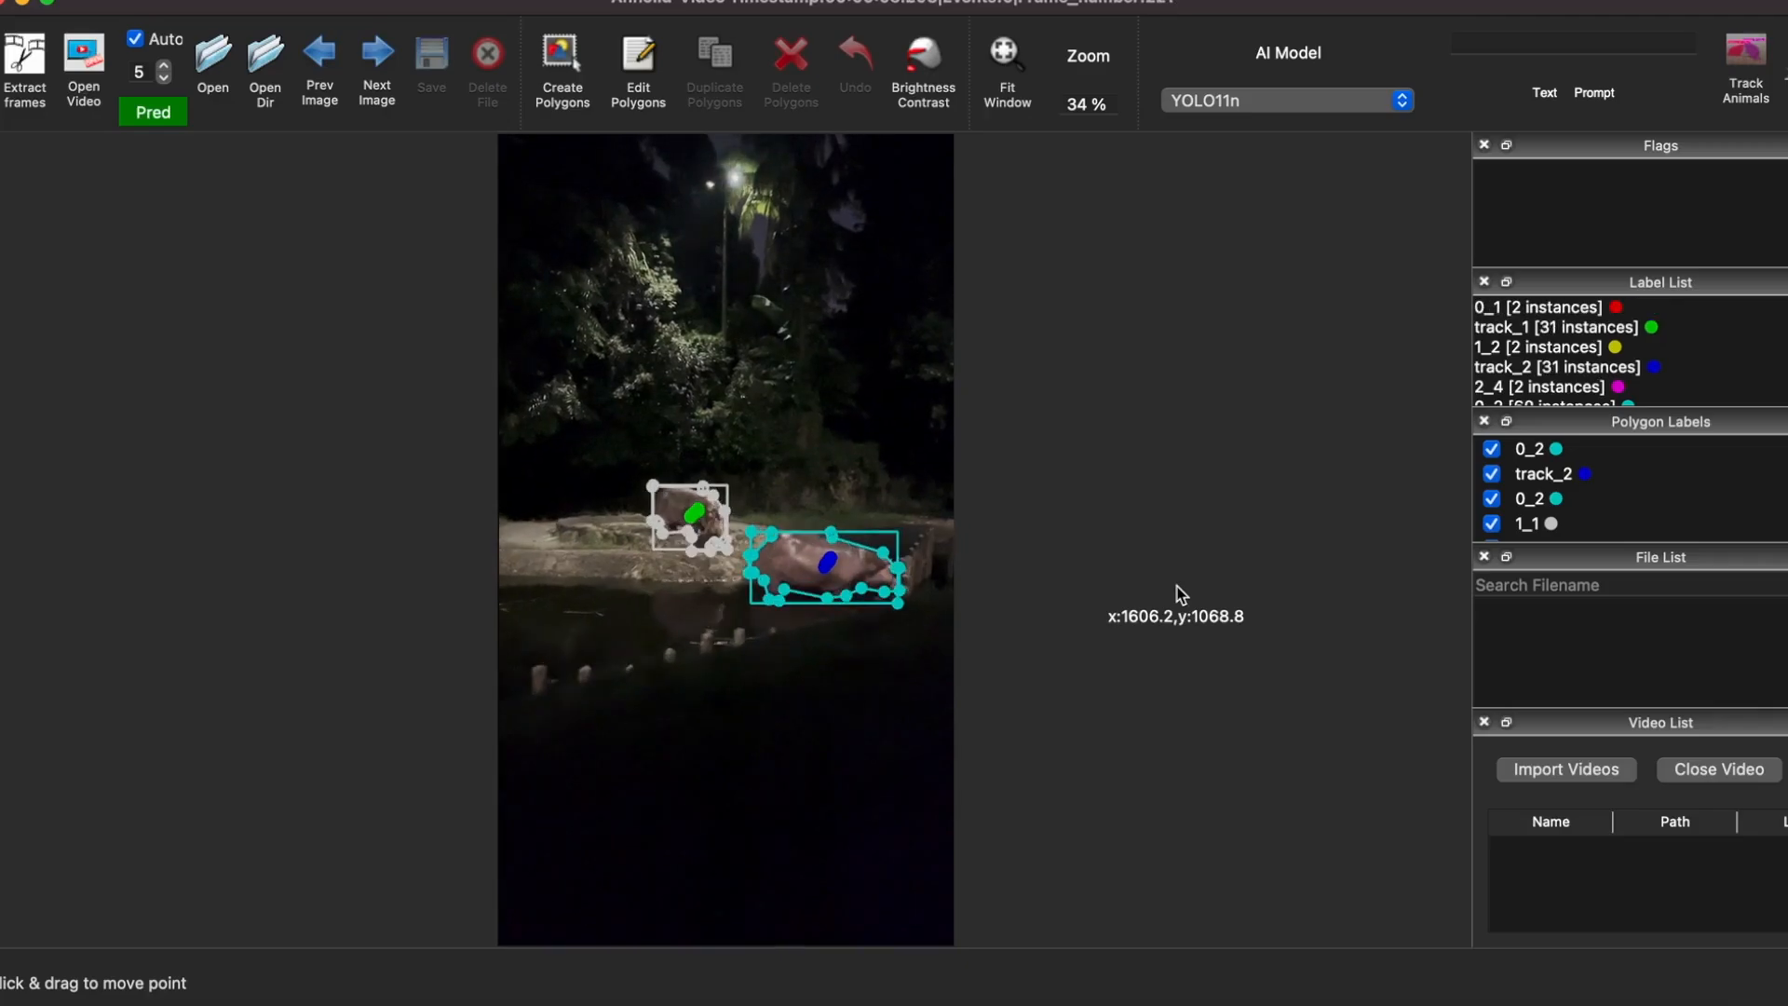
{"action": "key", "text": "d"}
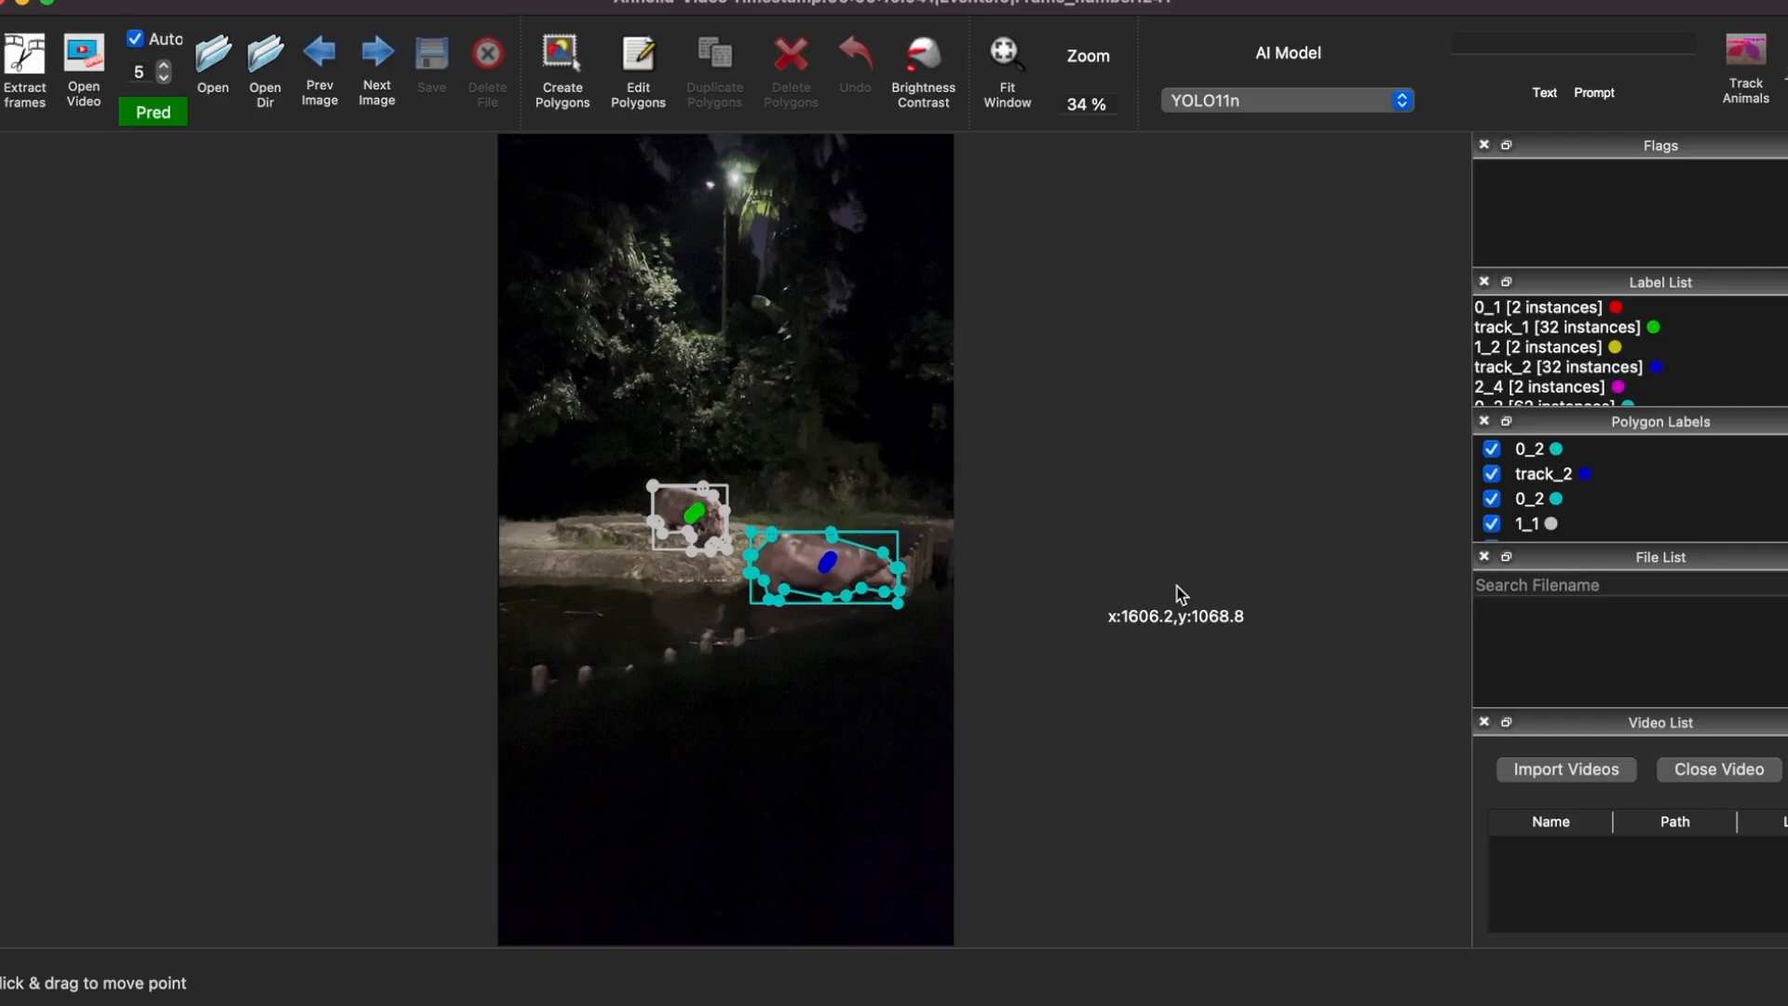
{"action": "key", "text": "d"}
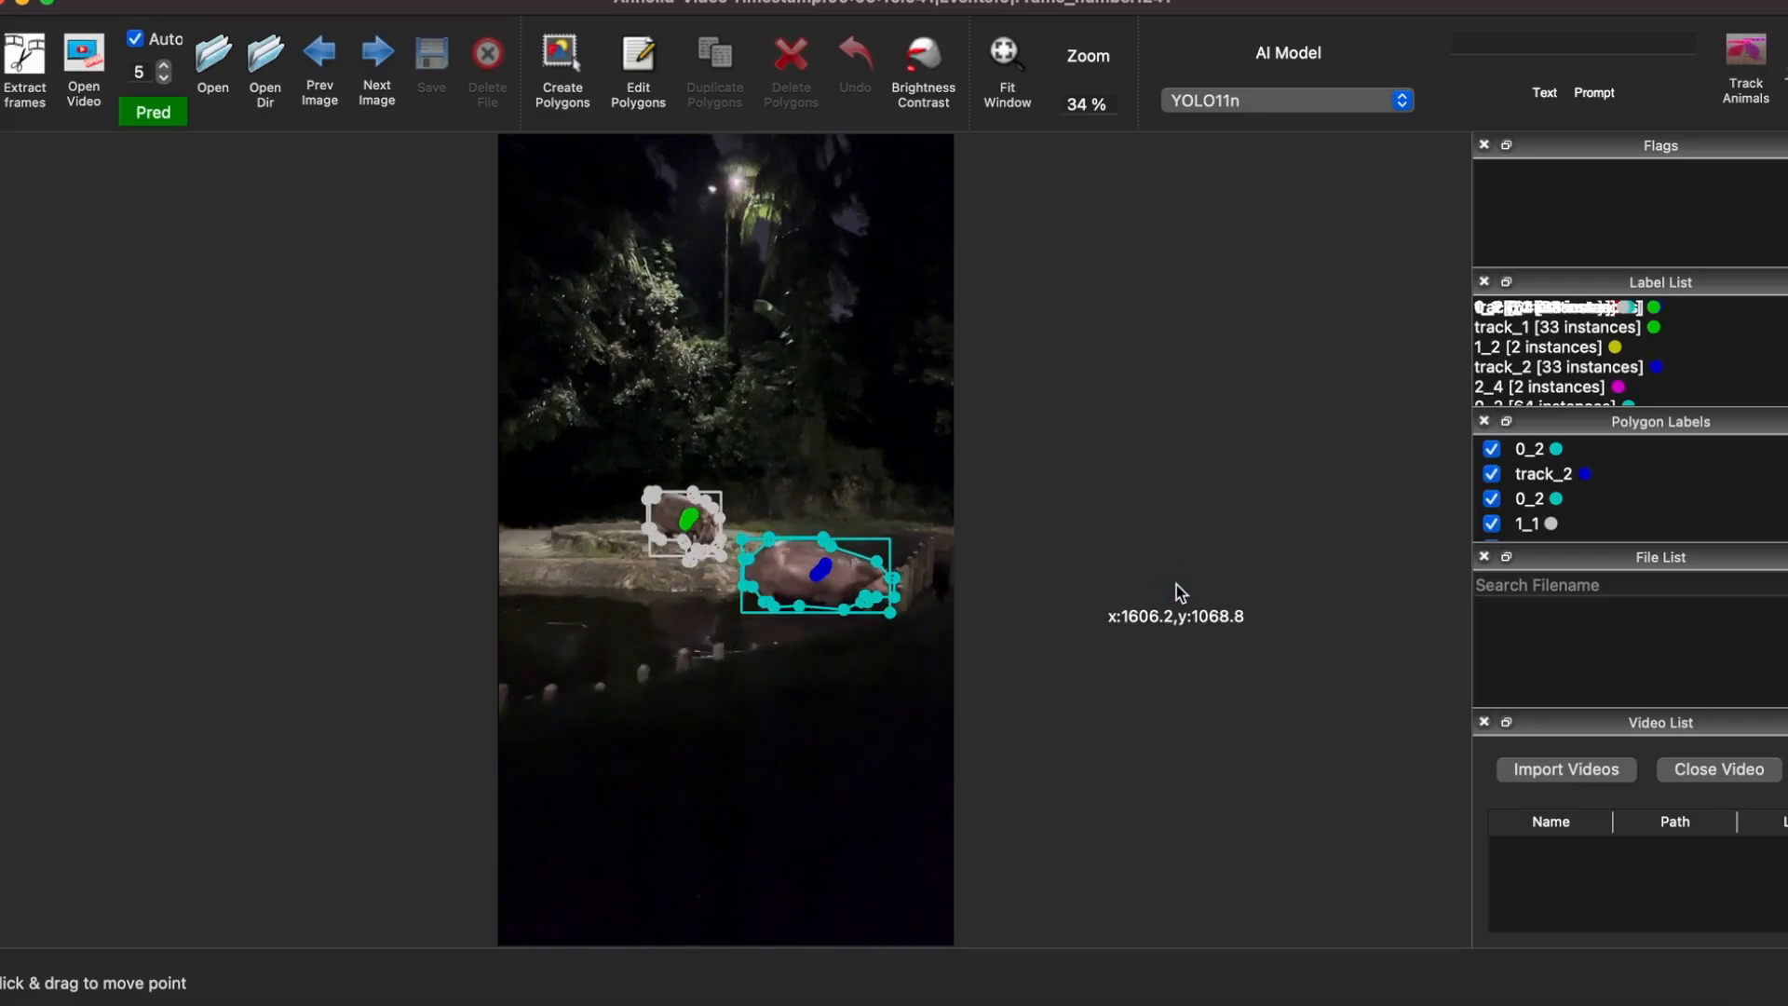
Continue frame by frame towards frame 416, checking how both hippos' outlines and bounding boxes follow the animals.
{"action": "left_click", "coordinate": [1061, 540]}
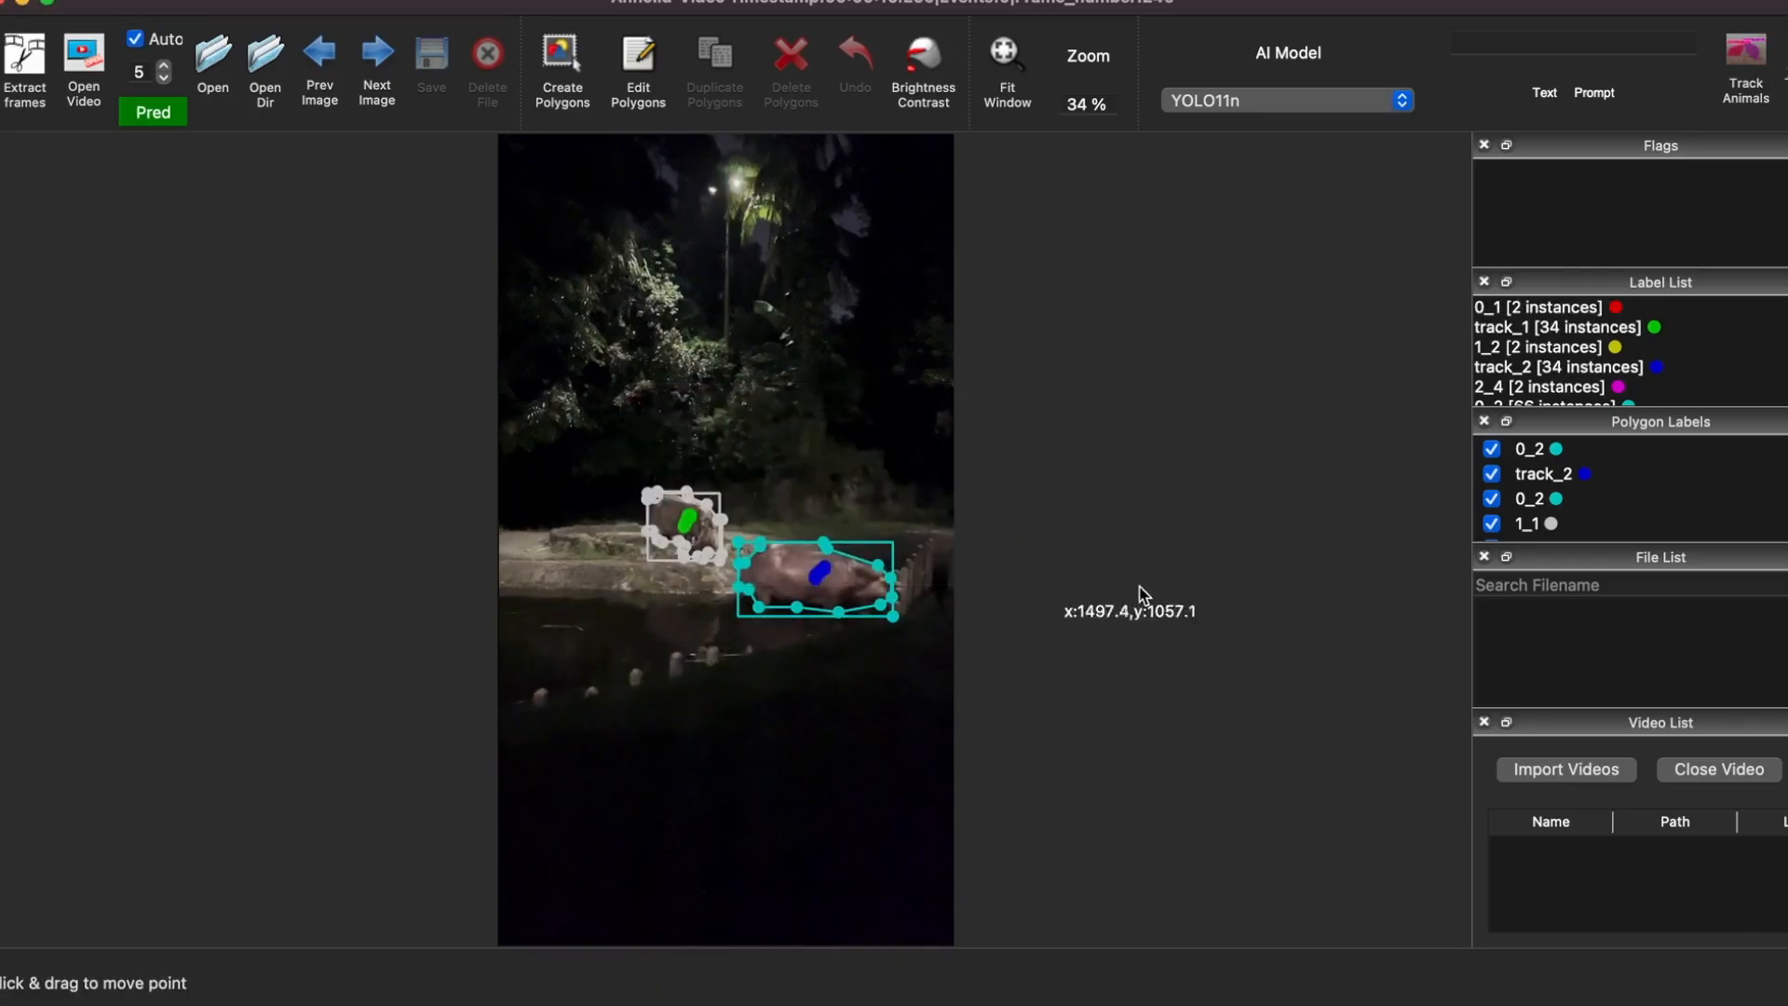
{"action": "key", "text": "d"}
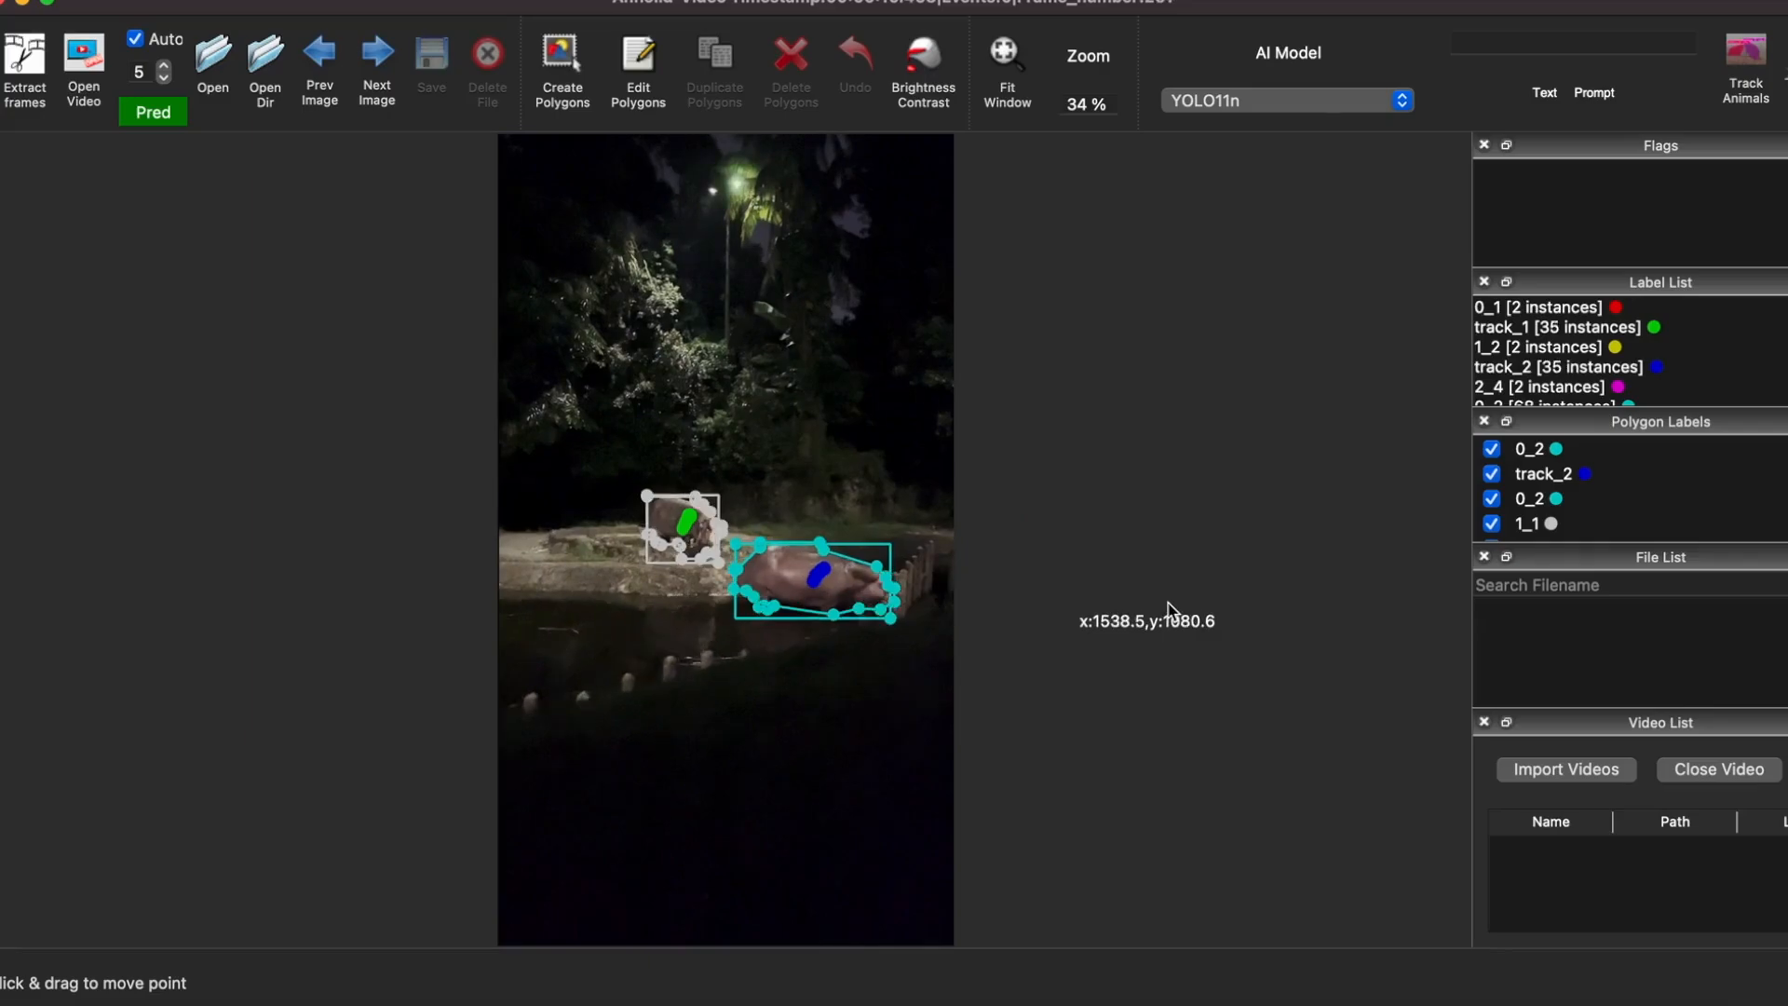
{"action": "key", "text": "d"}
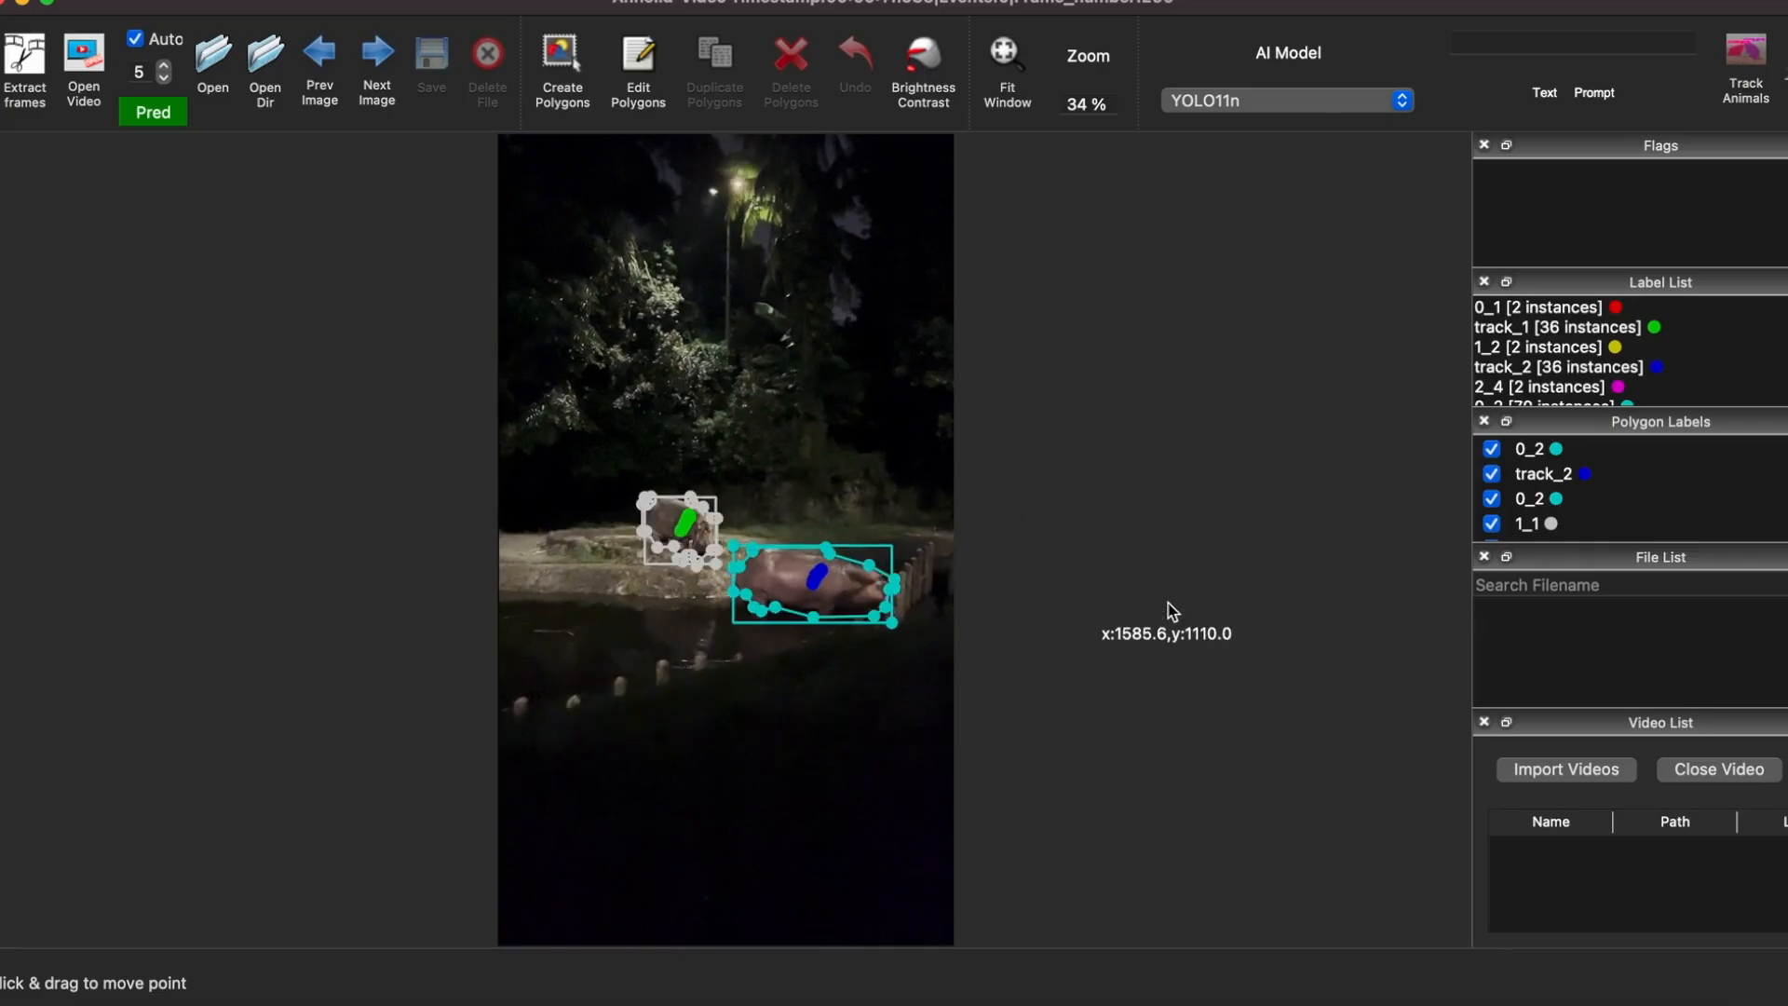
{"action": "key", "text": "d"}
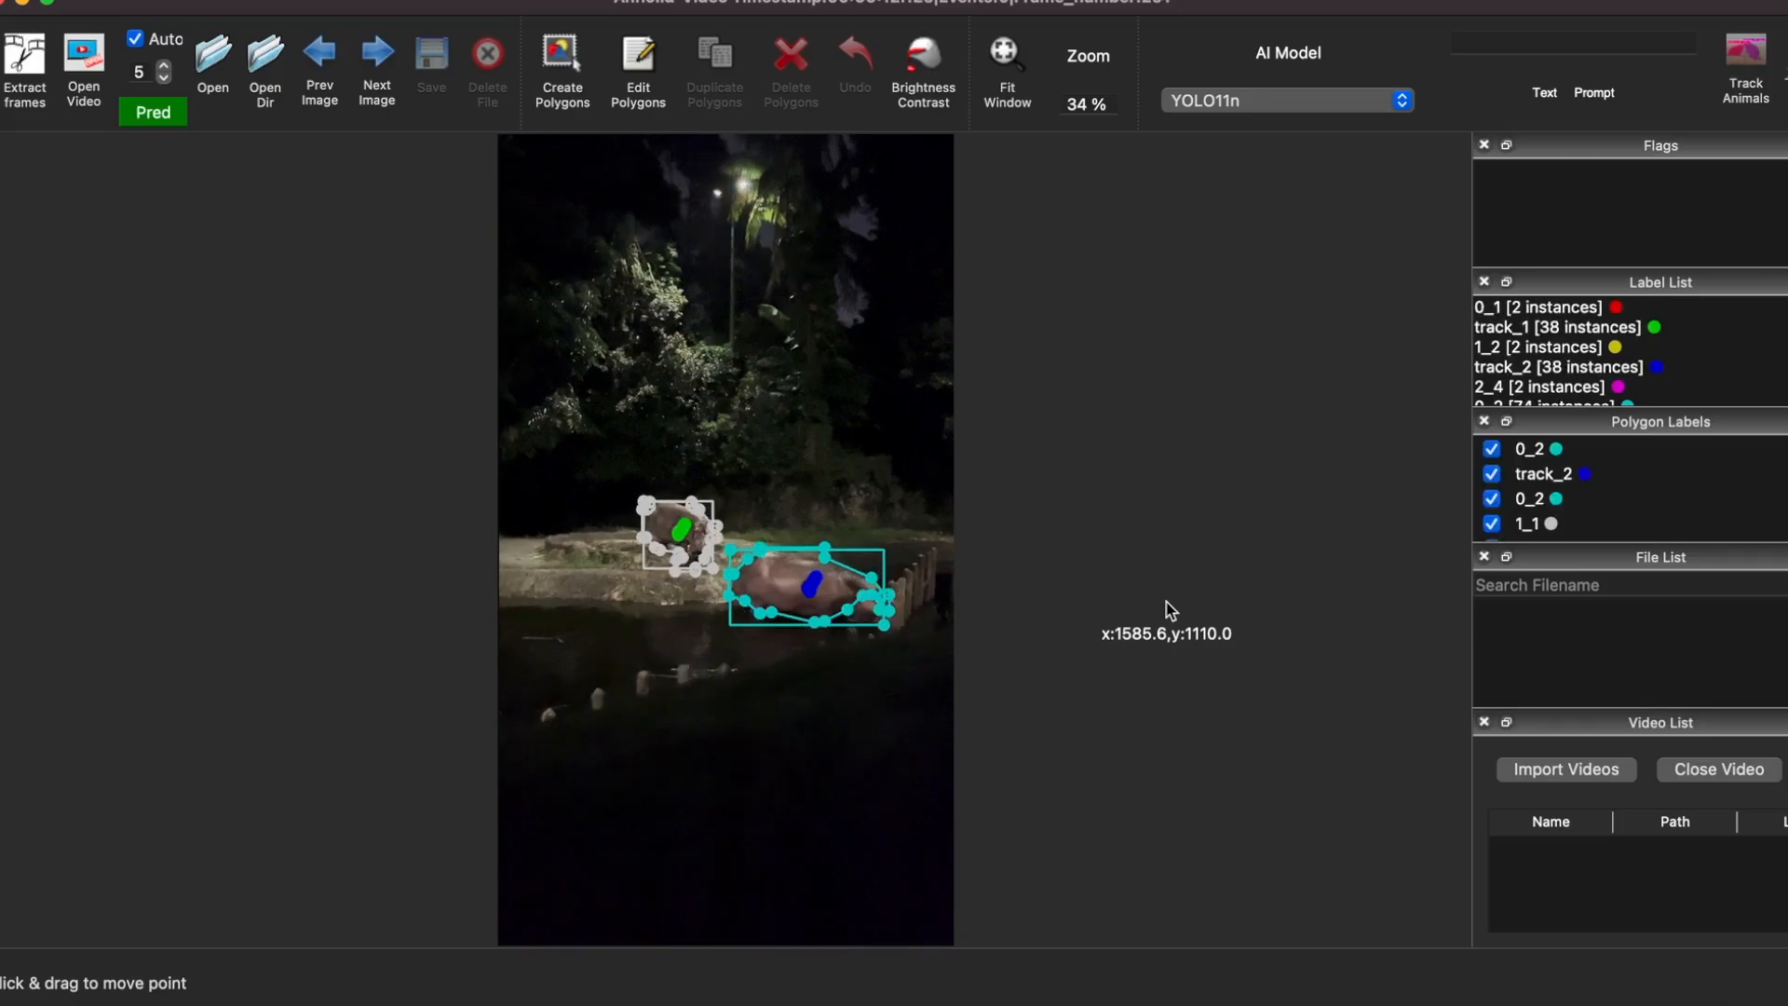
{"action": "key", "text": "d"}
{"action": "key", "text": "d"}
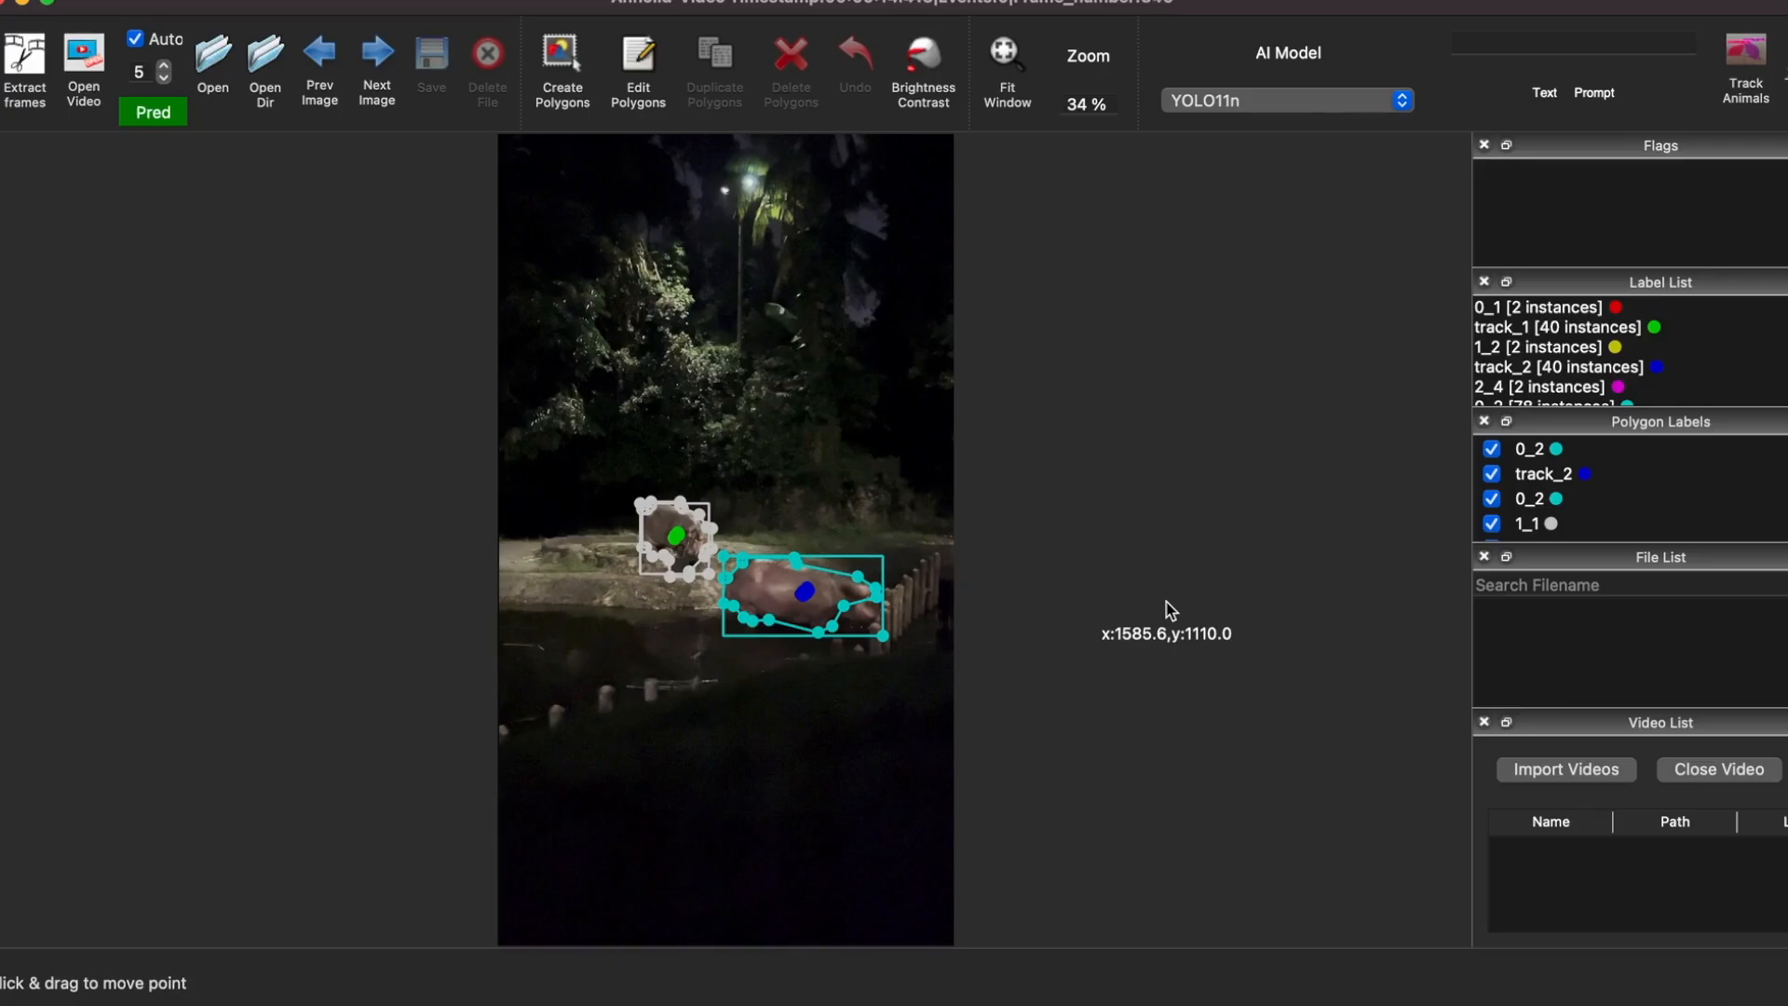
{"action": "key", "text": "d"}
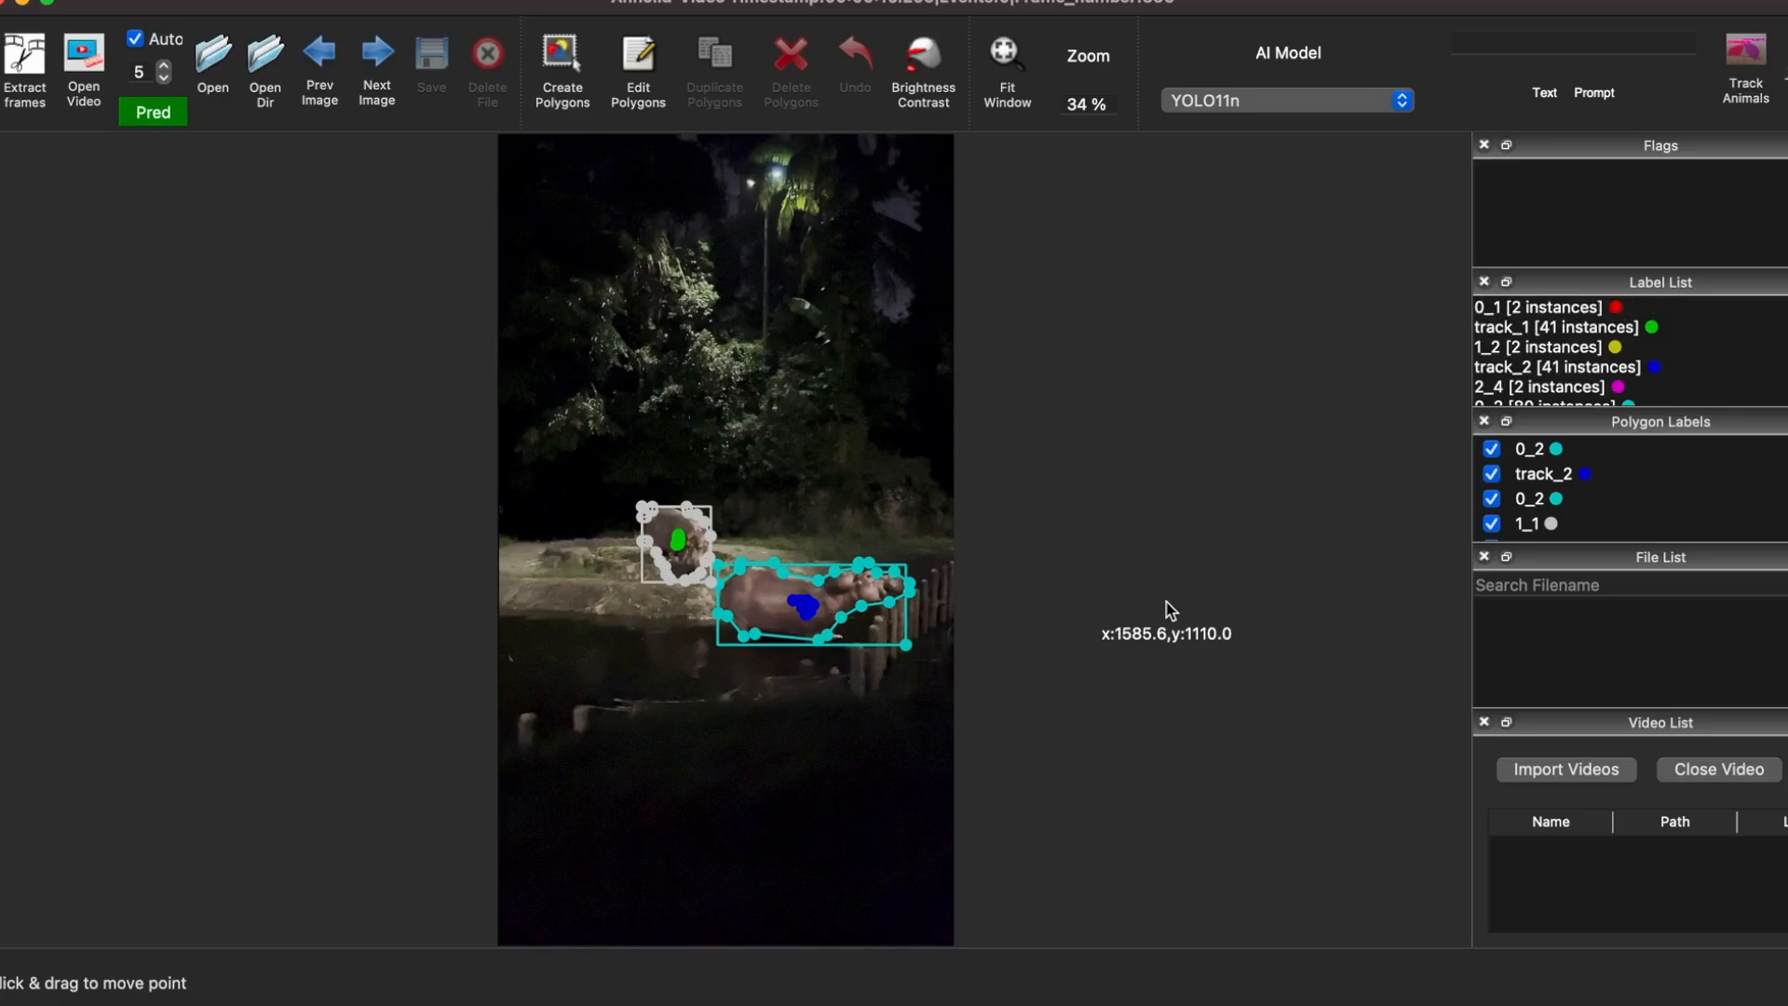
{"action": "key", "text": "d"}
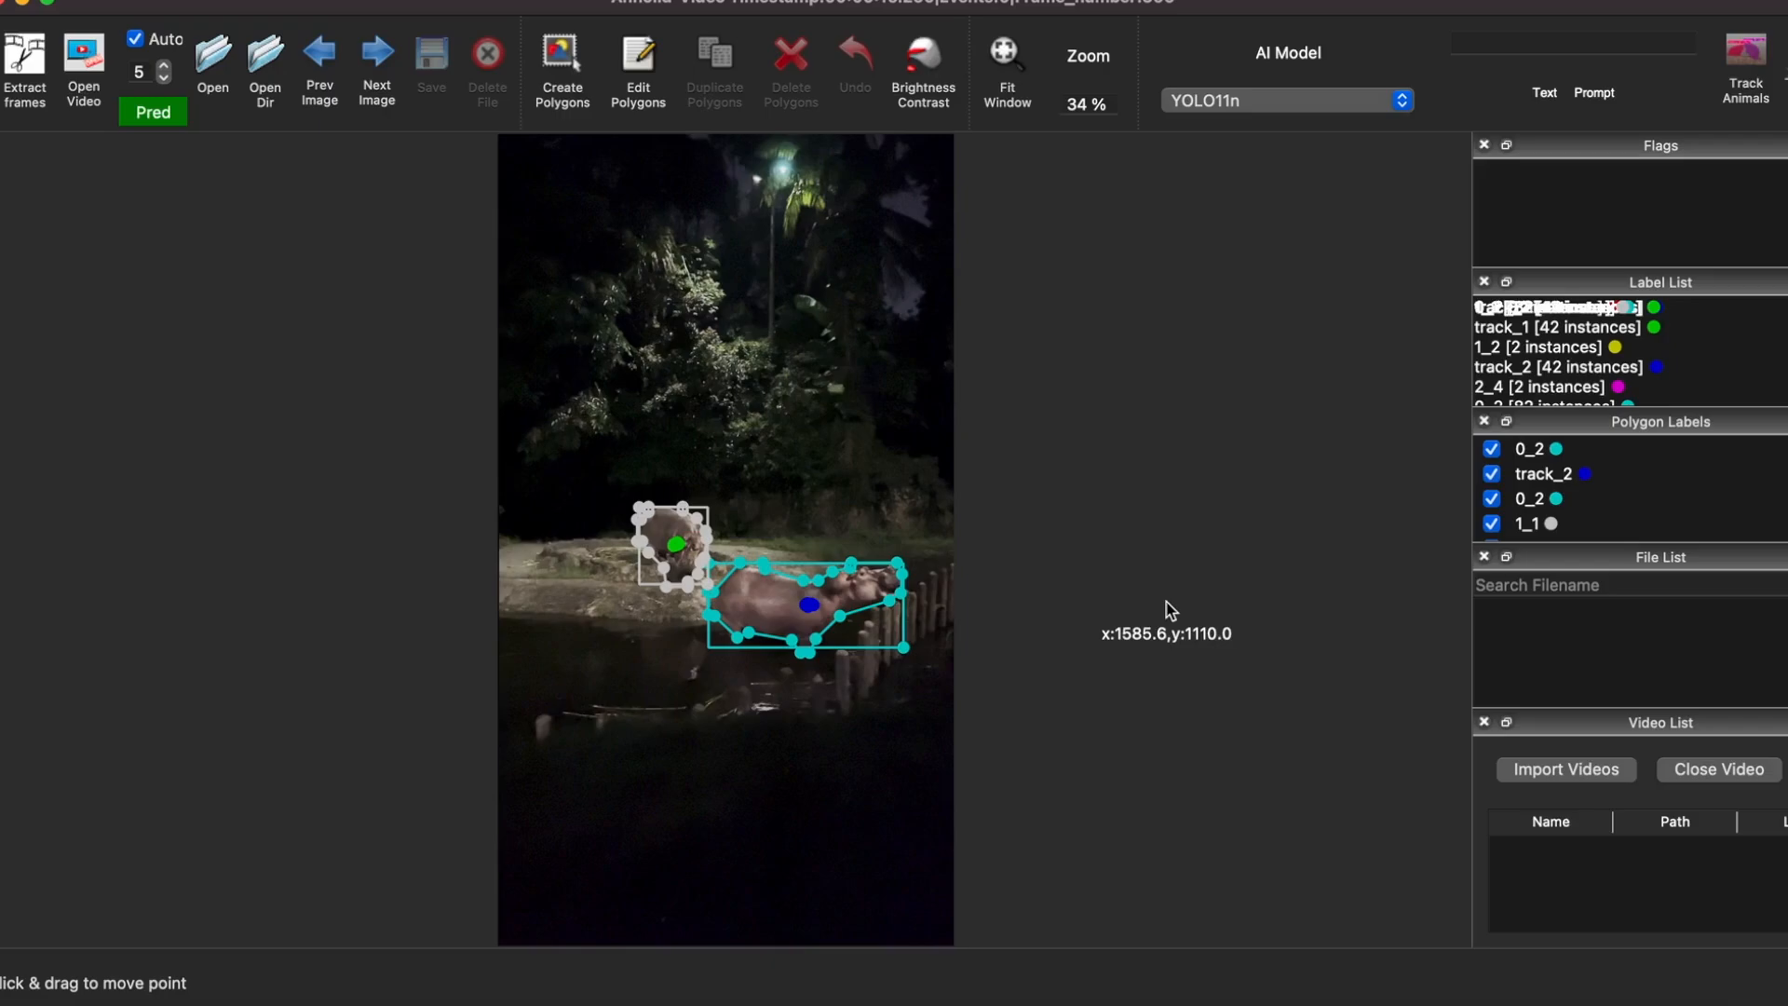
{"action": "key", "text": "d"}
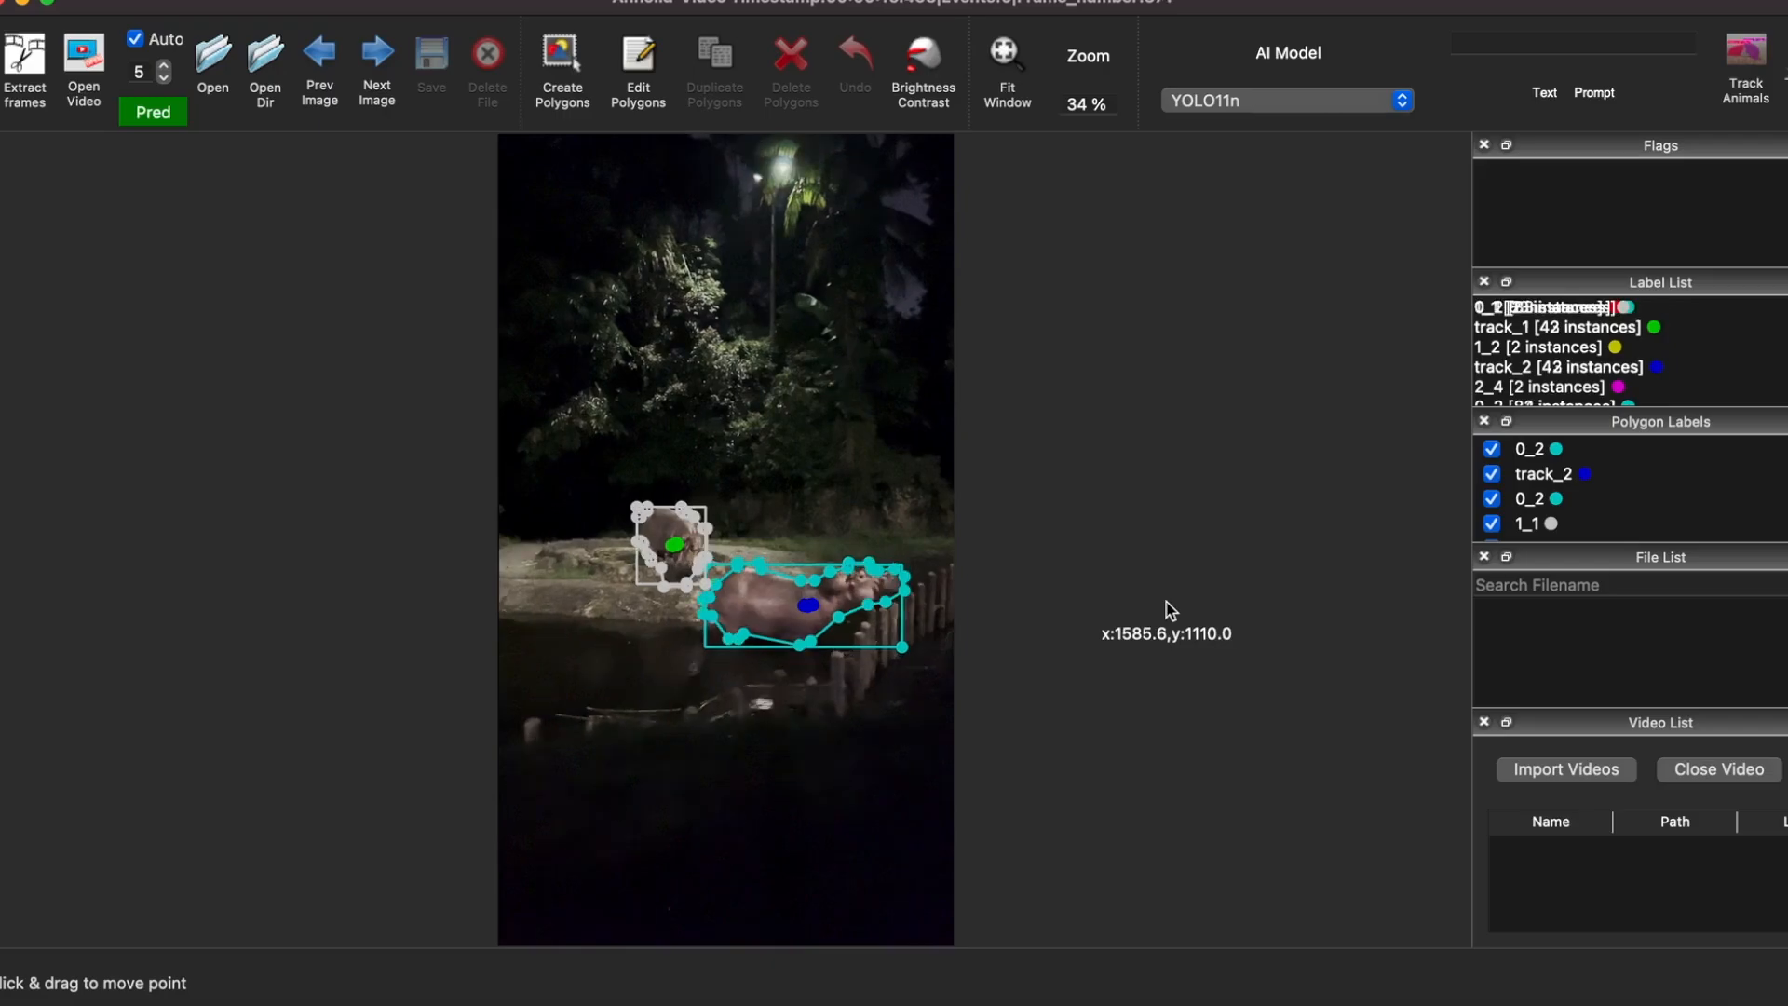
{"action": "key", "text": "d"}
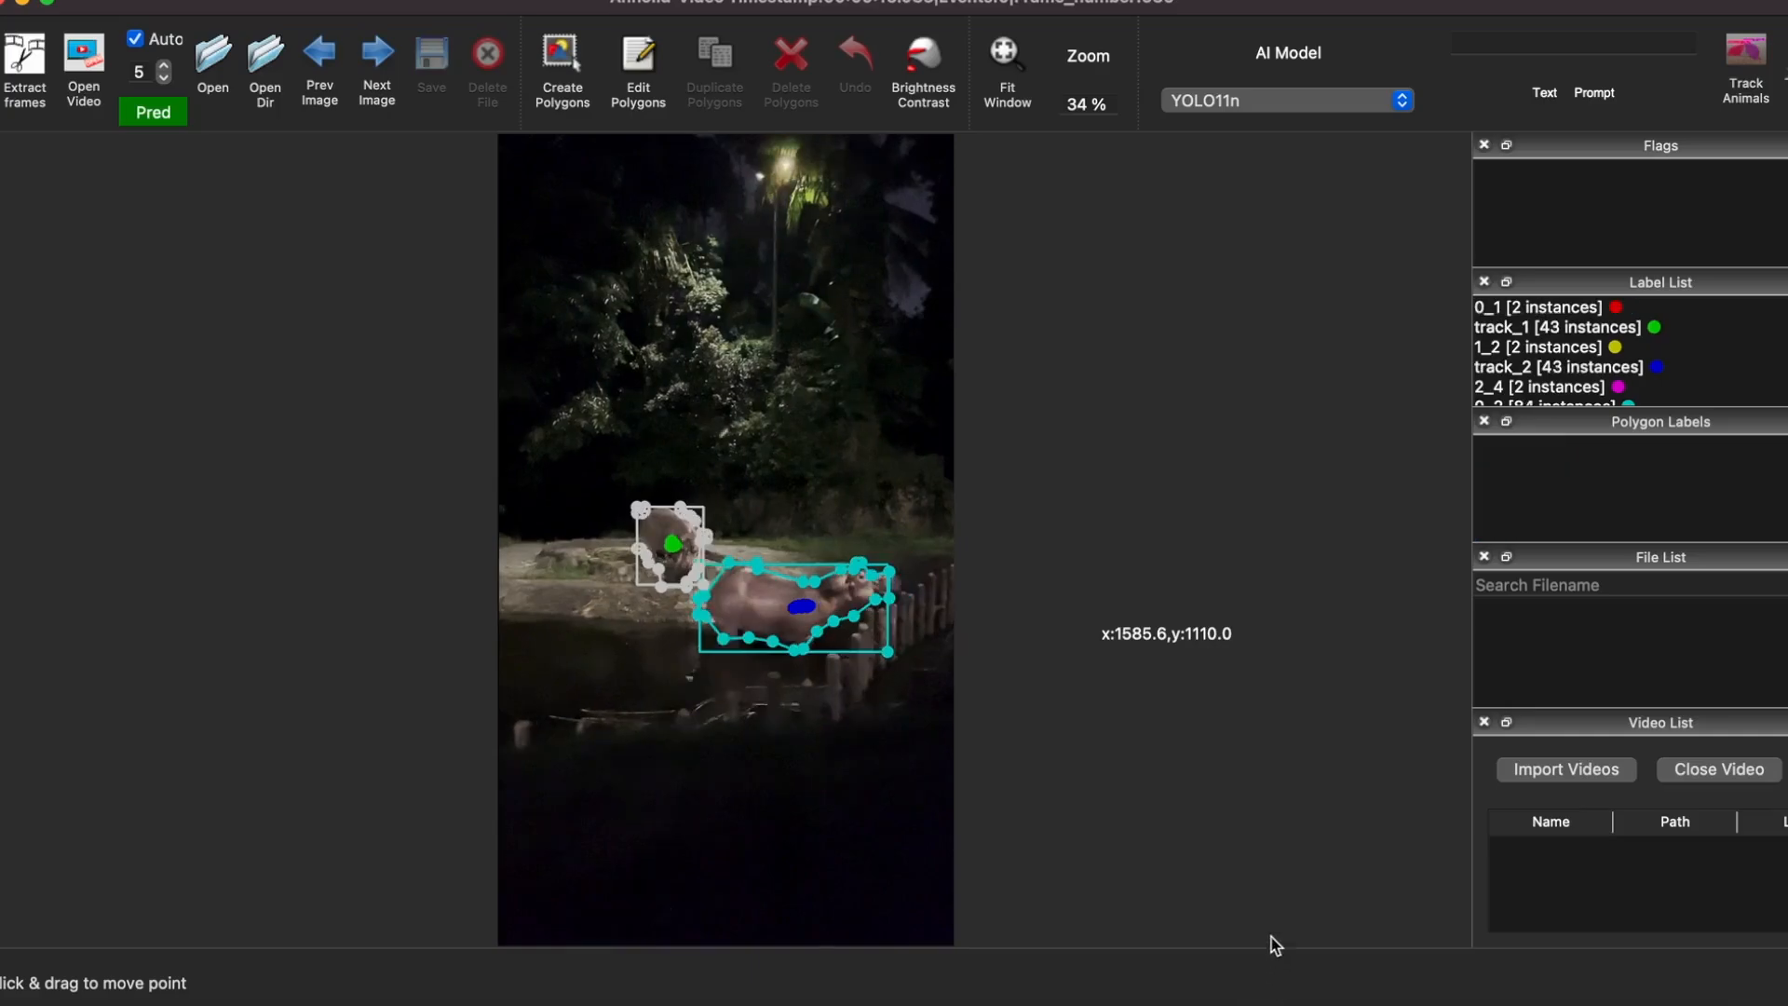
{"action": "key", "text": "d"}
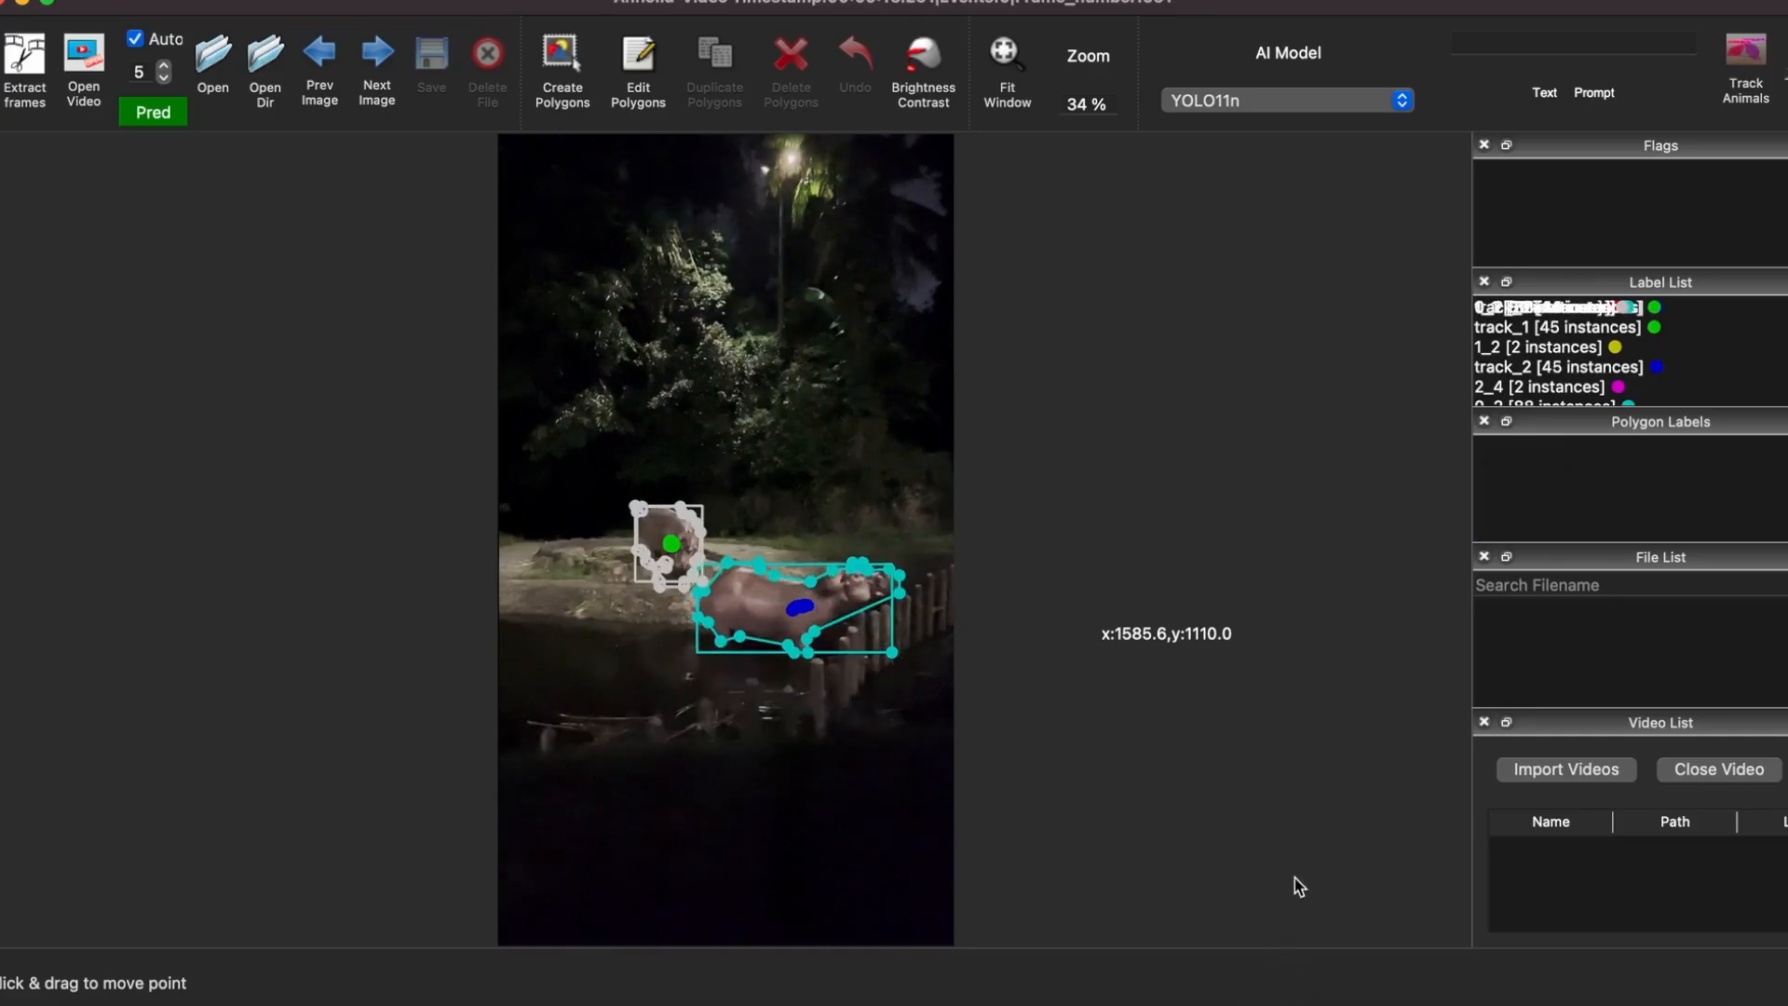
{"action": "key", "text": "d"}
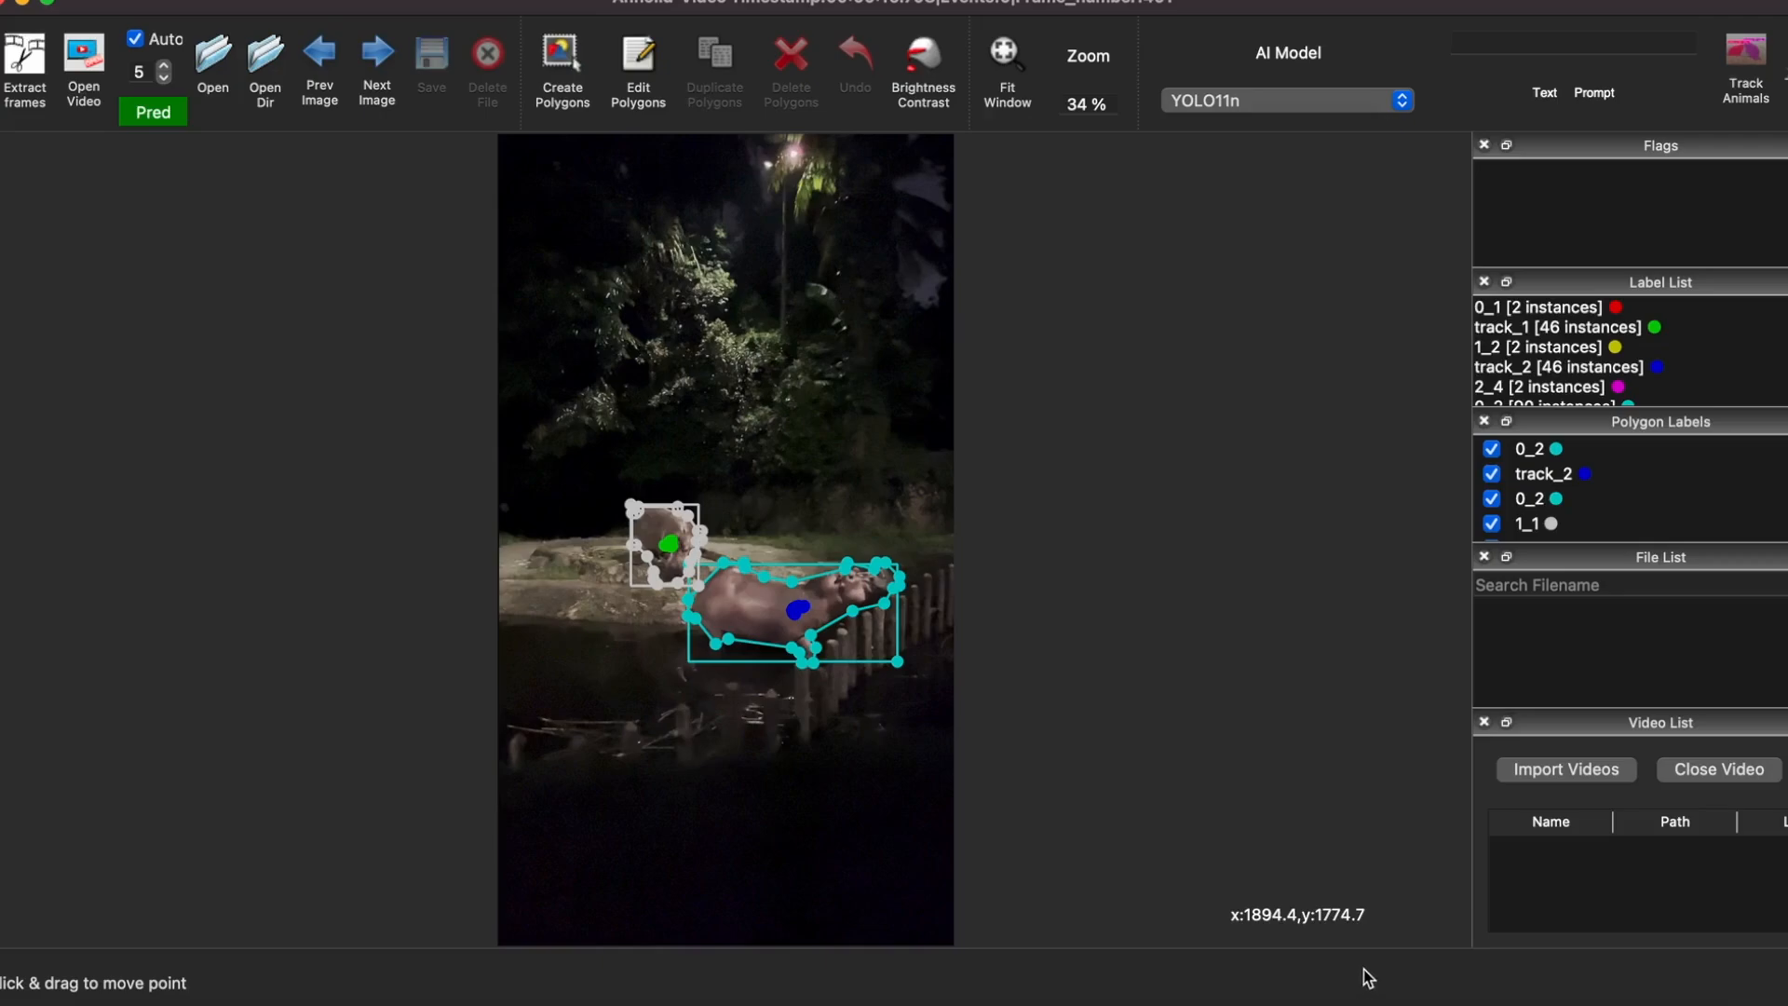
{"action": "key", "text": "d"}
Examine the polygons and track points in the last part of the video, from frame 416 to frame 441 and beyond.
{"action": "left_click", "coordinate": [1387, 995]}
{"action": "left_click", "coordinate": [1387, 995]}
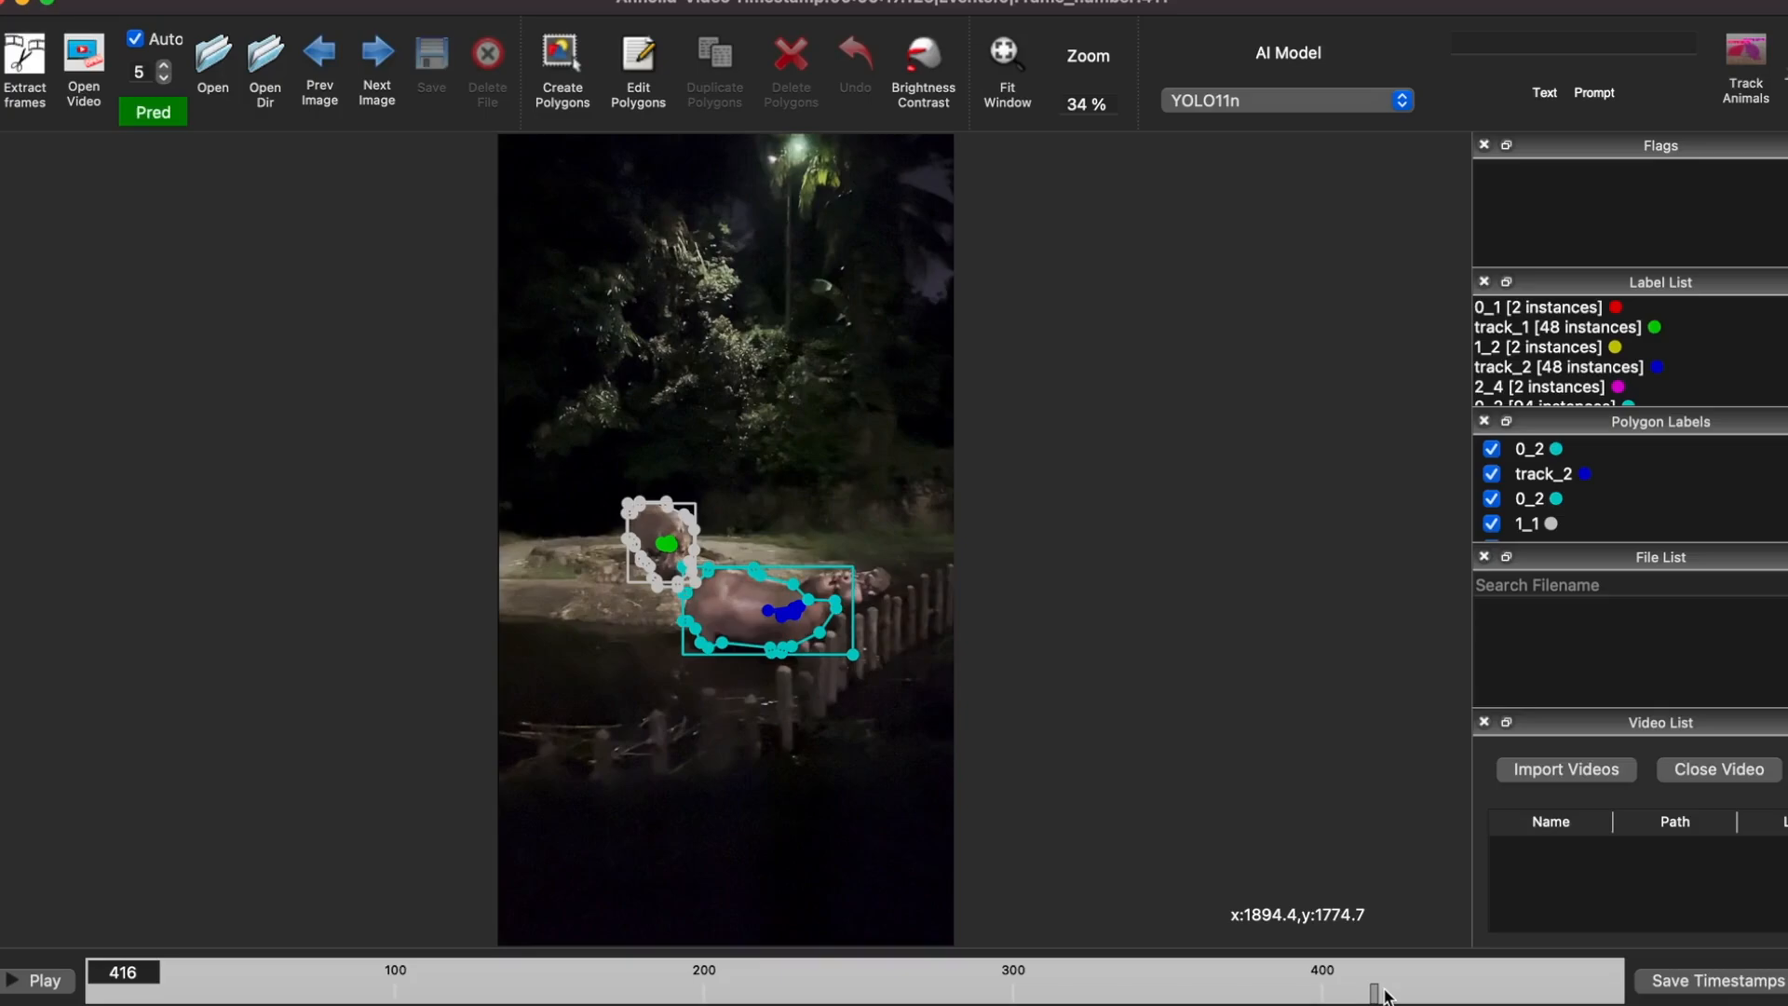
{"action": "left_click", "coordinate": [1387, 995]}
{"action": "left_click", "coordinate": [1387, 994]}
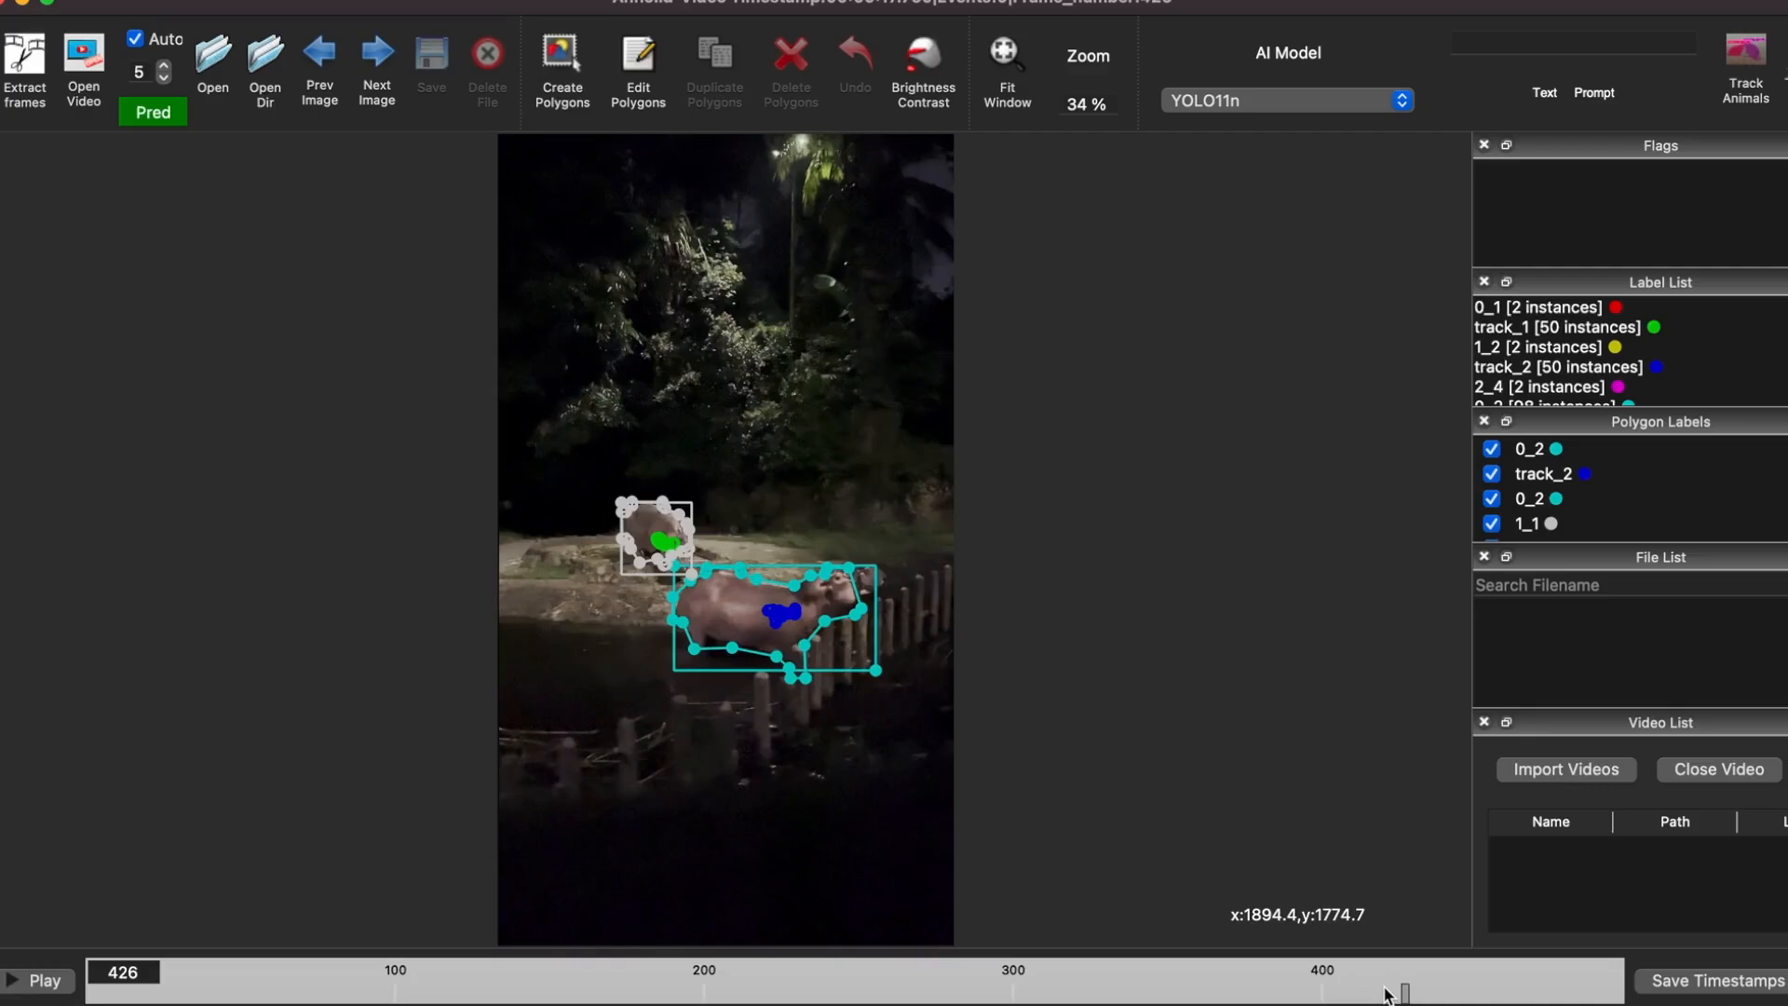
{"action": "left_click", "coordinate": [1387, 995]}
{"action": "double_click", "coordinate": [1387, 994]}
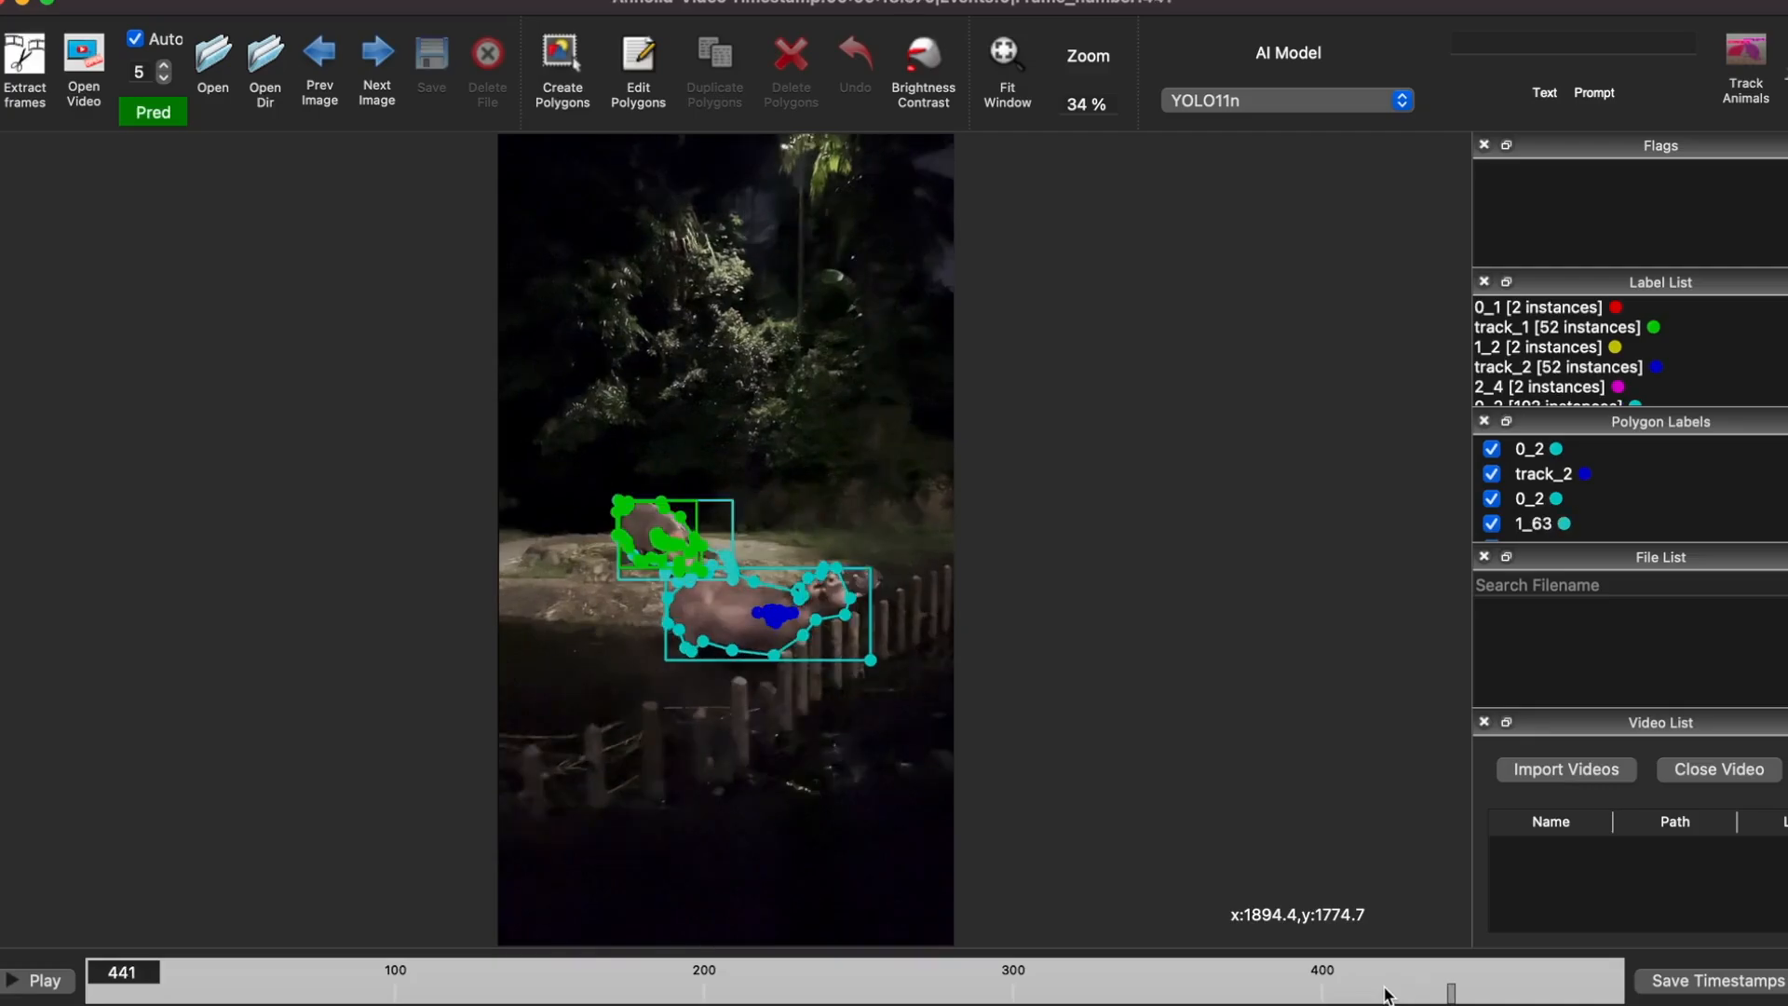
{"action": "left_click", "coordinate": [1387, 995]}
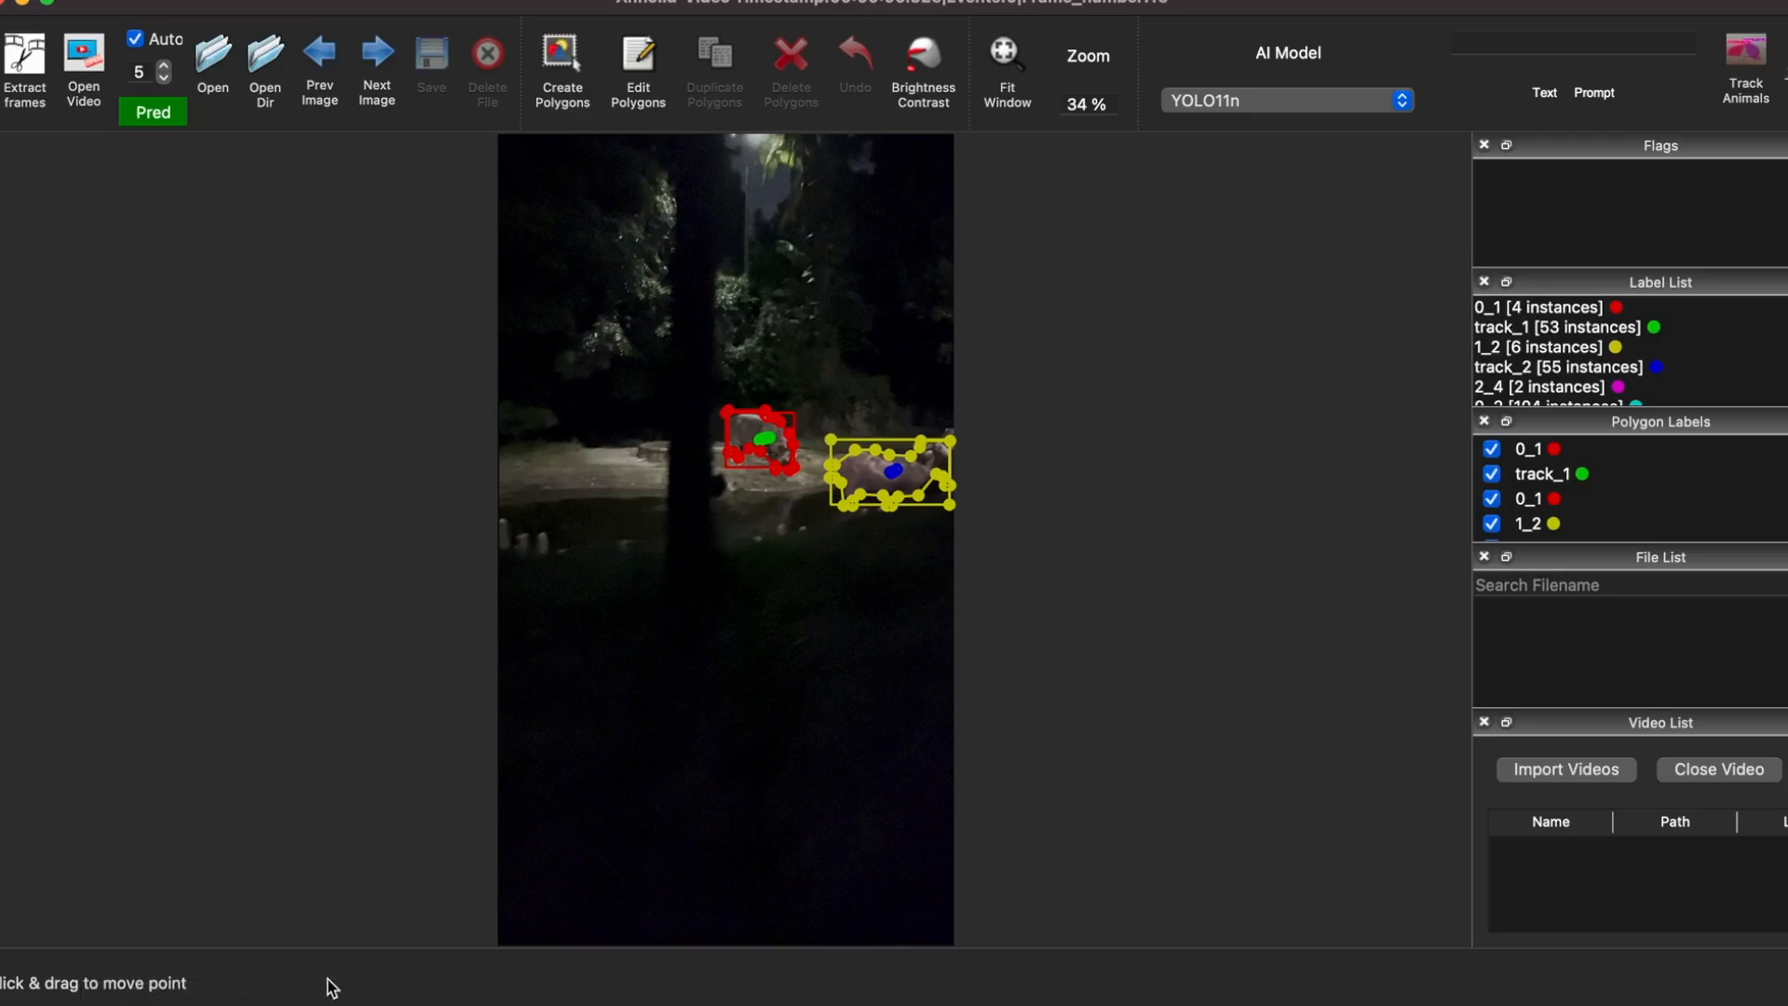
Return to an early part of the video and recheck the hippo tracking while advancing past frame 176.
{"action": "left_click", "coordinate": [364, 989]}
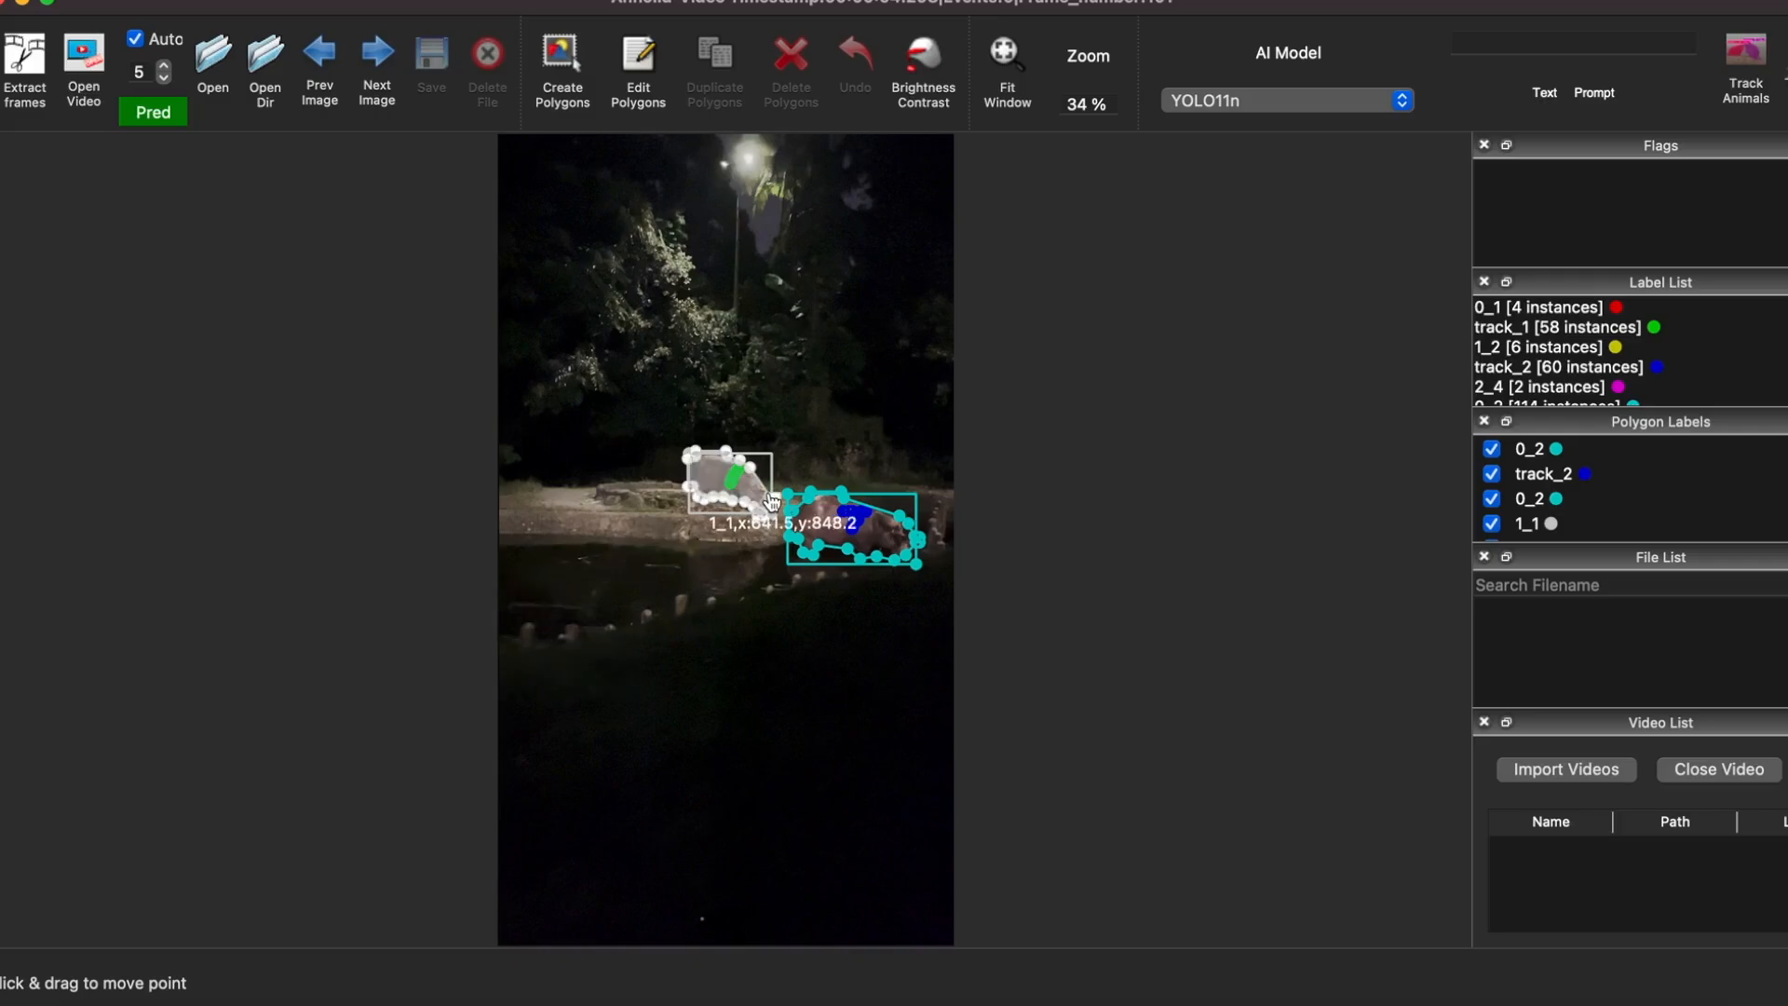
{"action": "left_click", "coordinate": [1047, 537]}
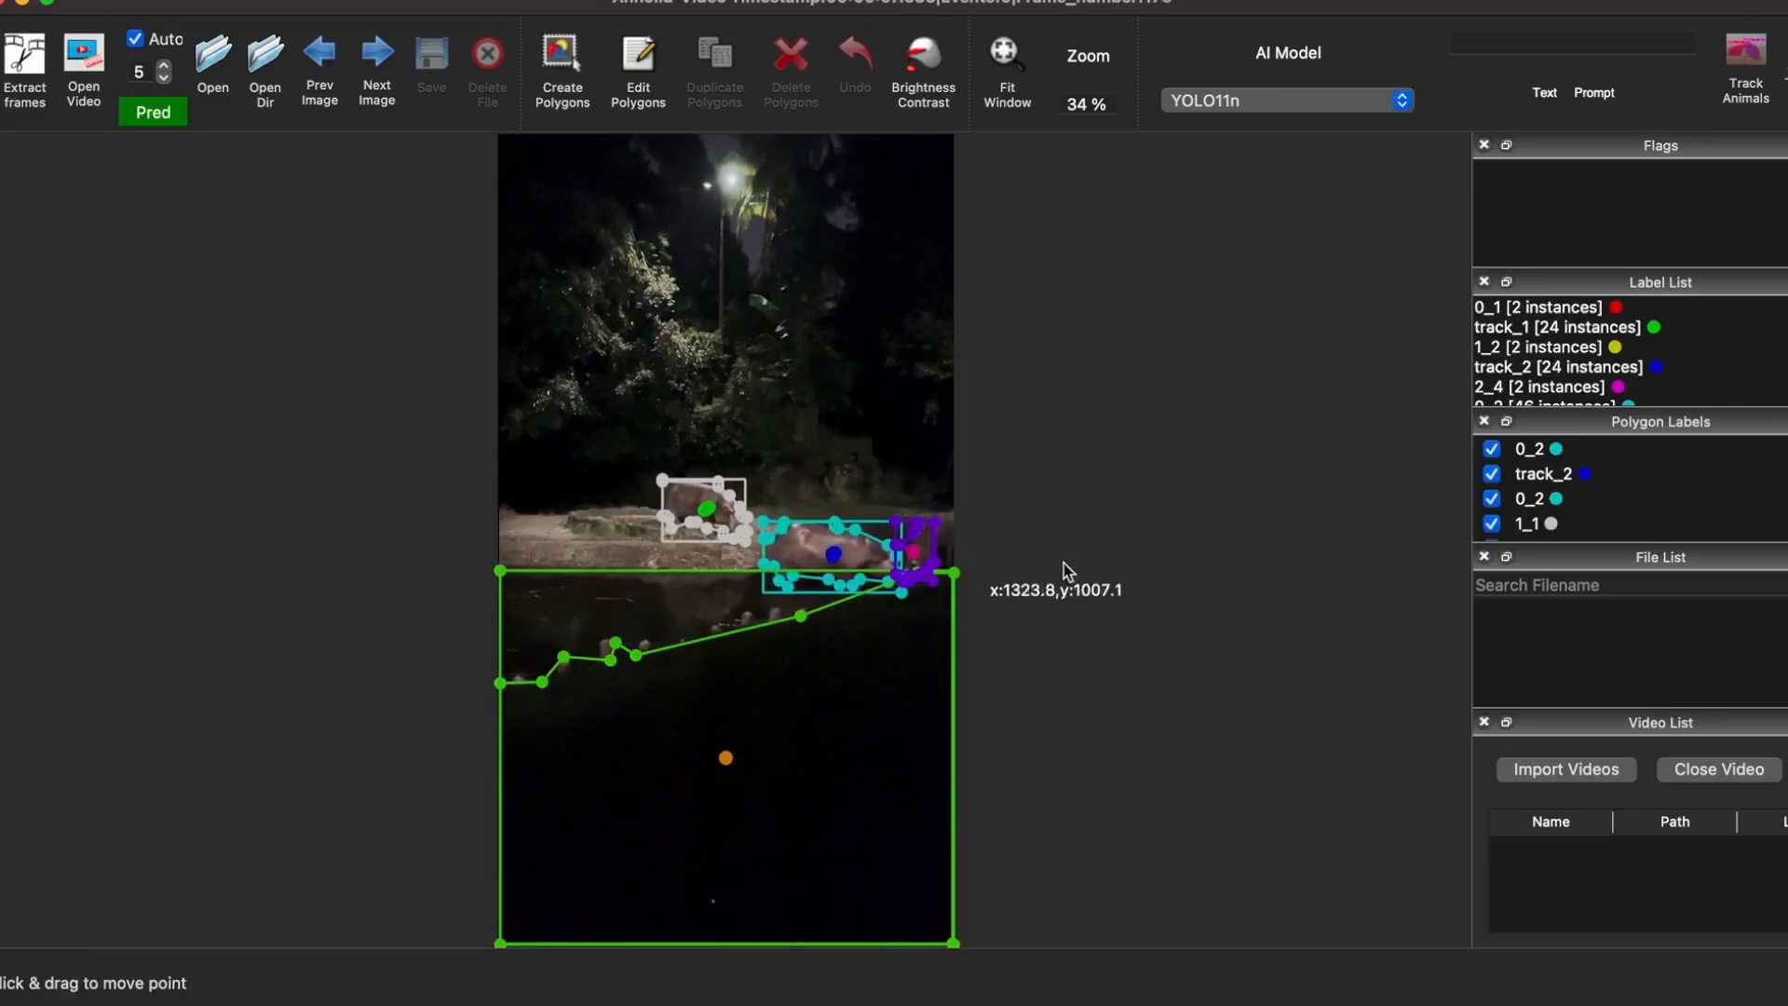
{"action": "key", "text": "d"}
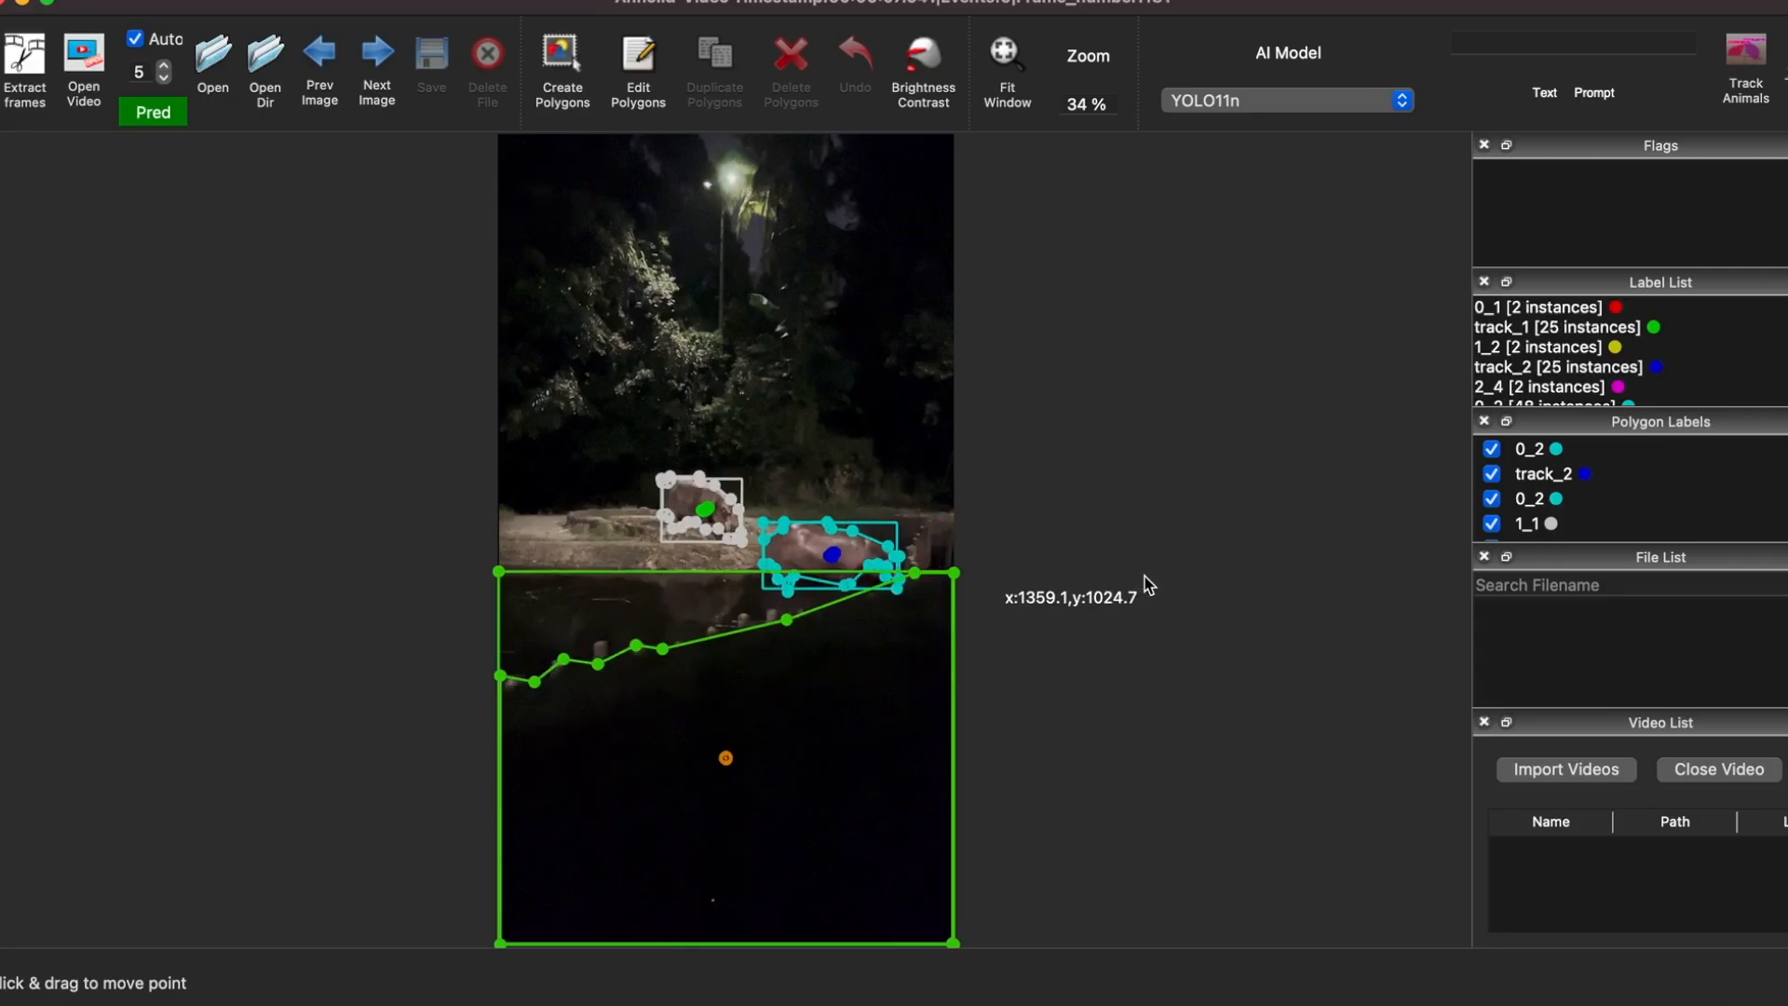
{"action": "key", "text": "d"}
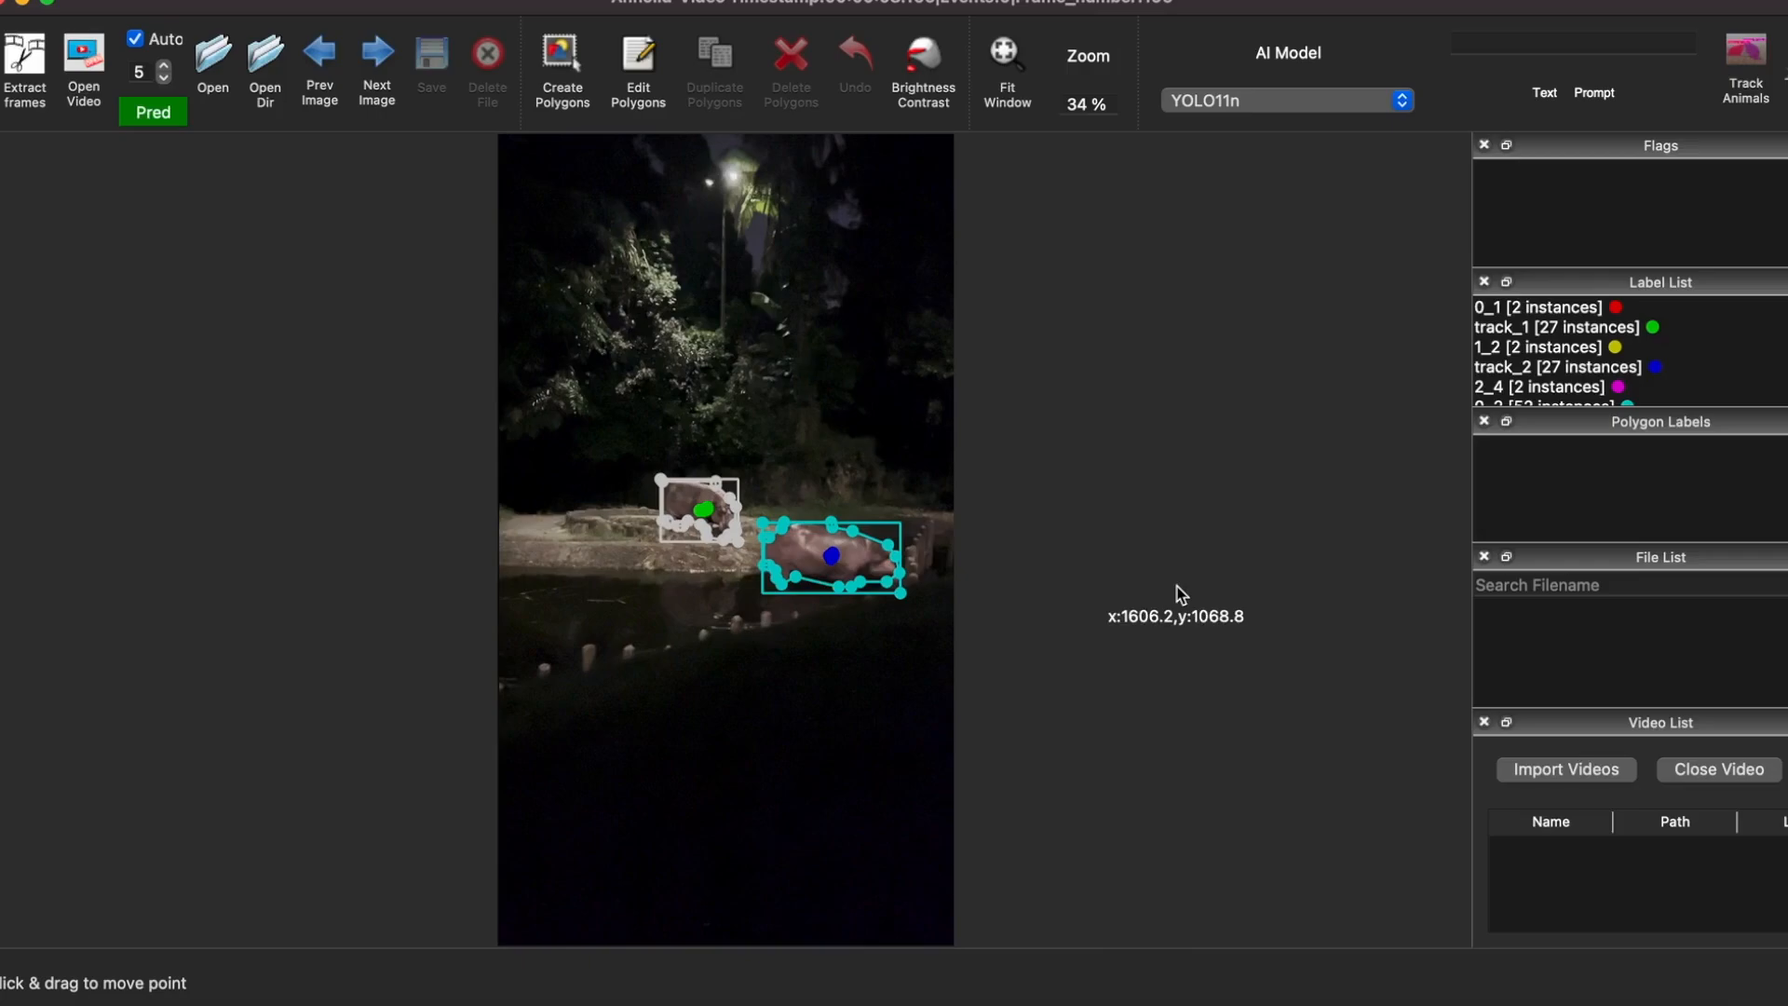
{"action": "key", "text": "d"}
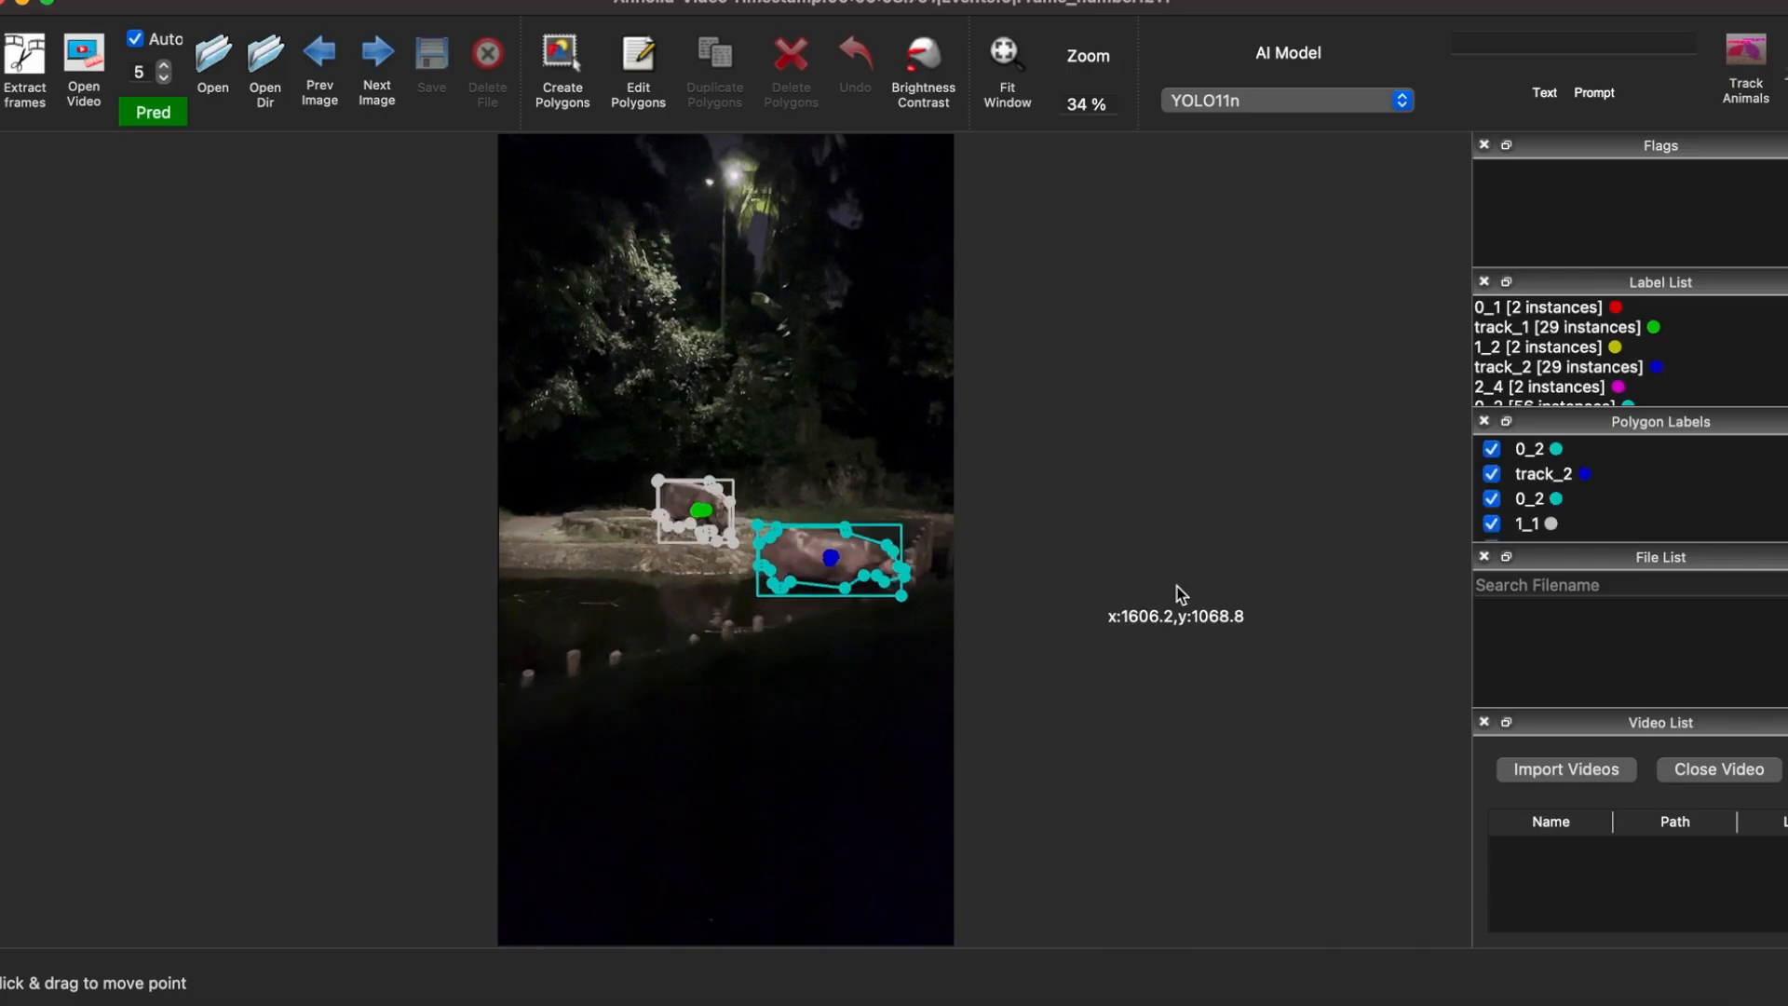
{"action": "key", "text": "d"}
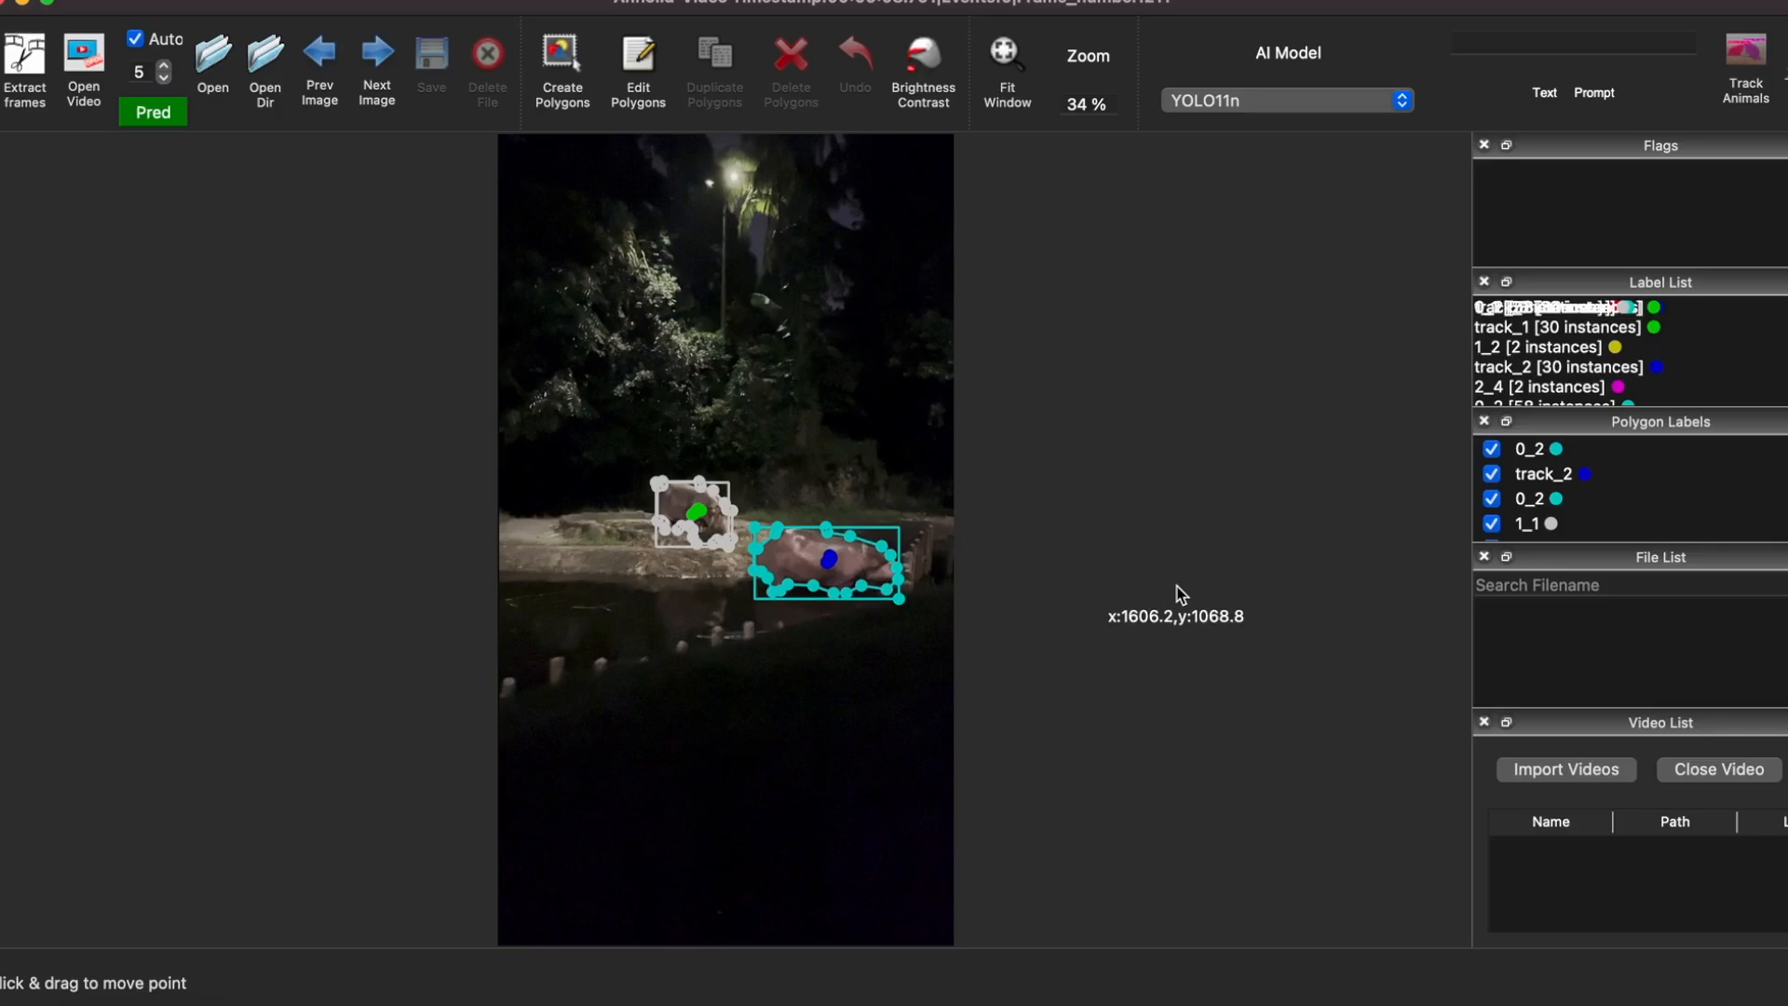
{"action": "key", "text": "d"}
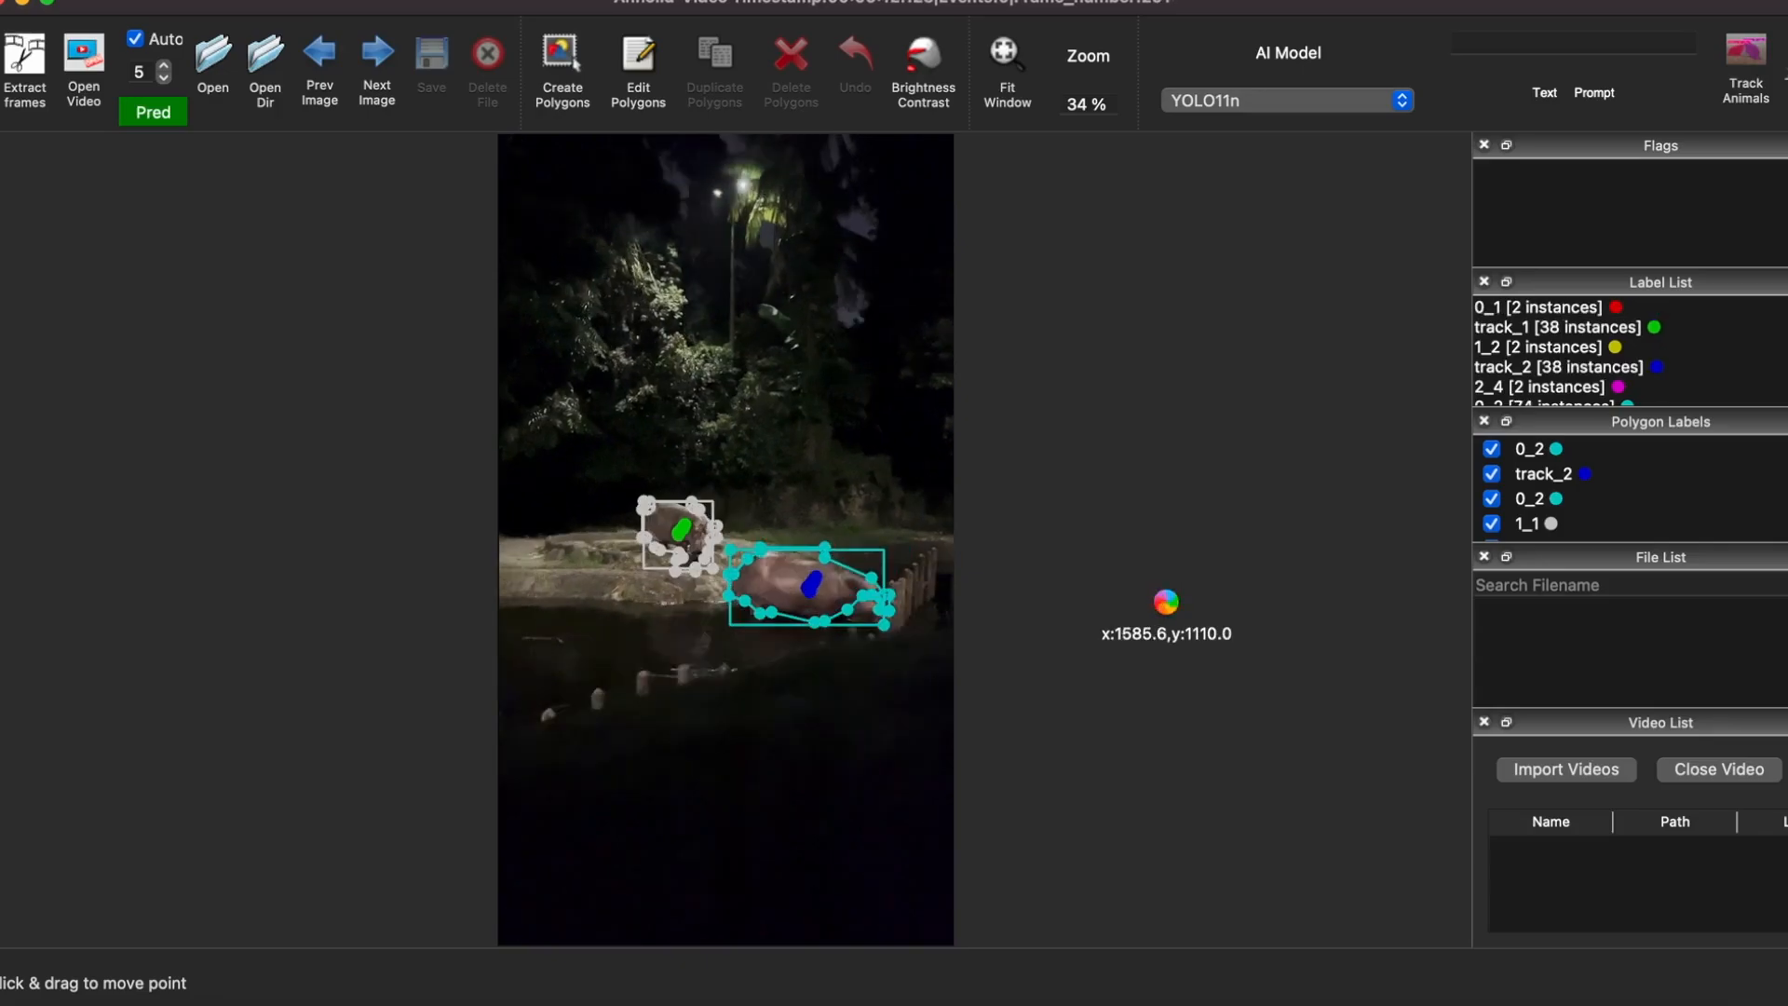
{"action": "key", "text": "d"}
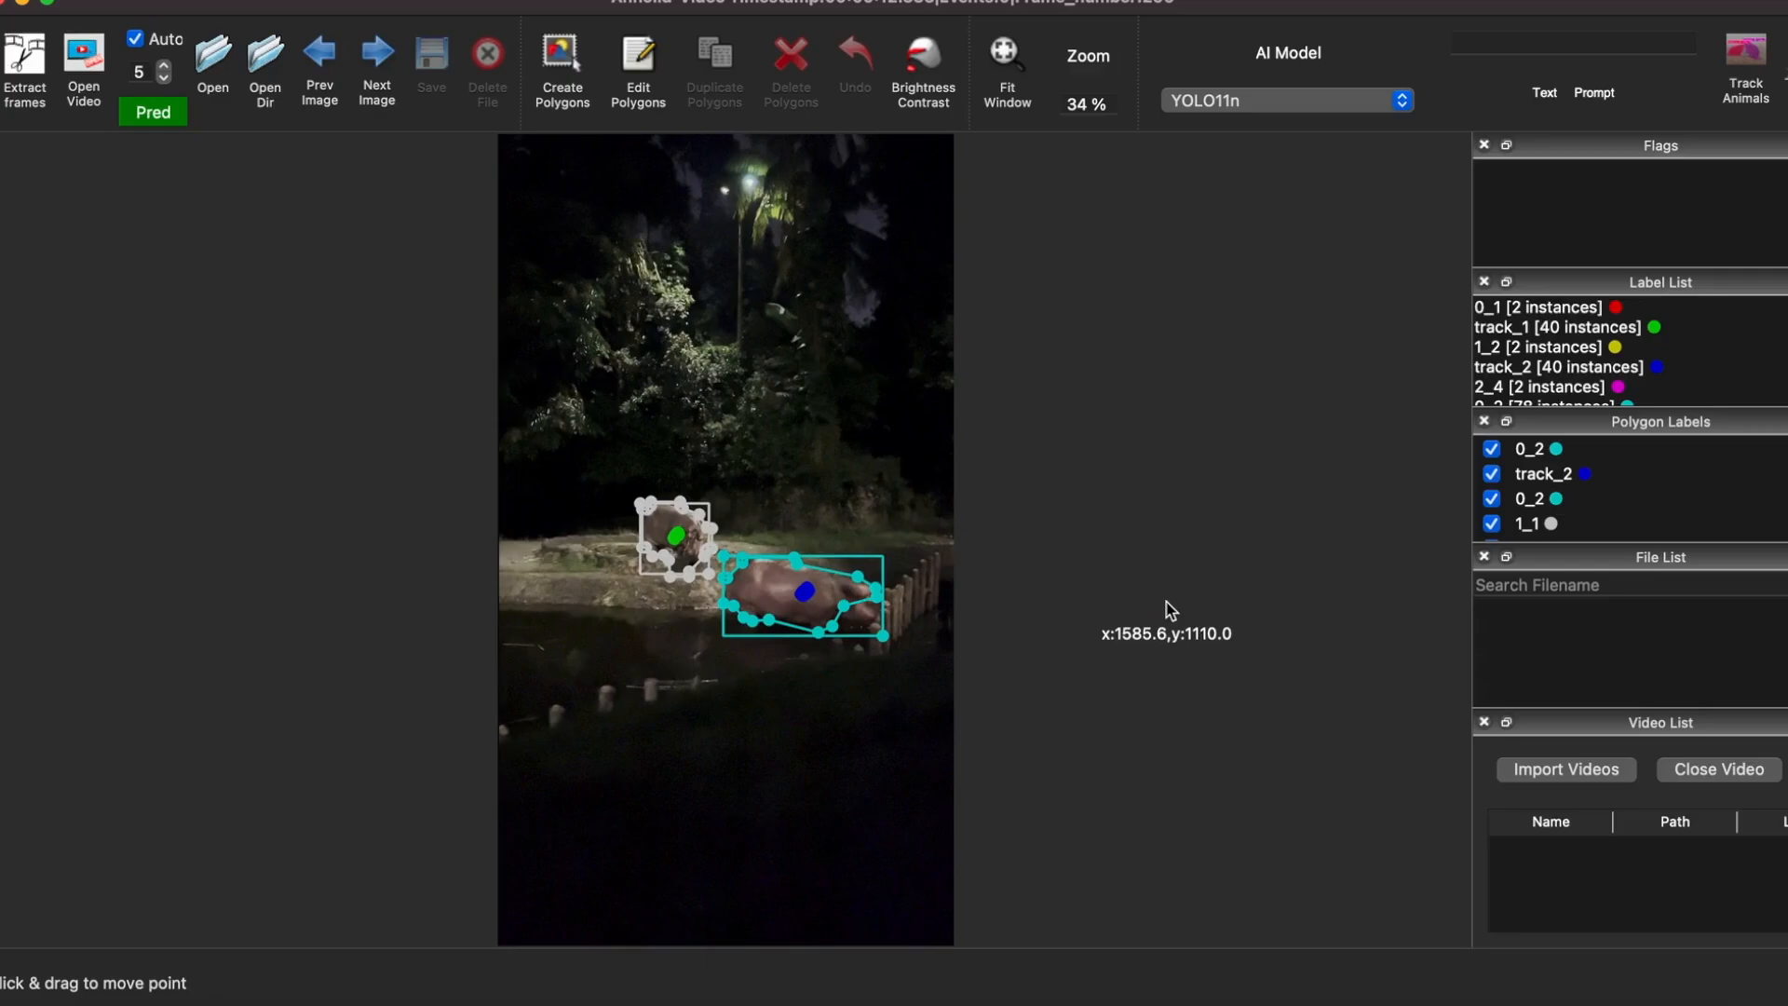